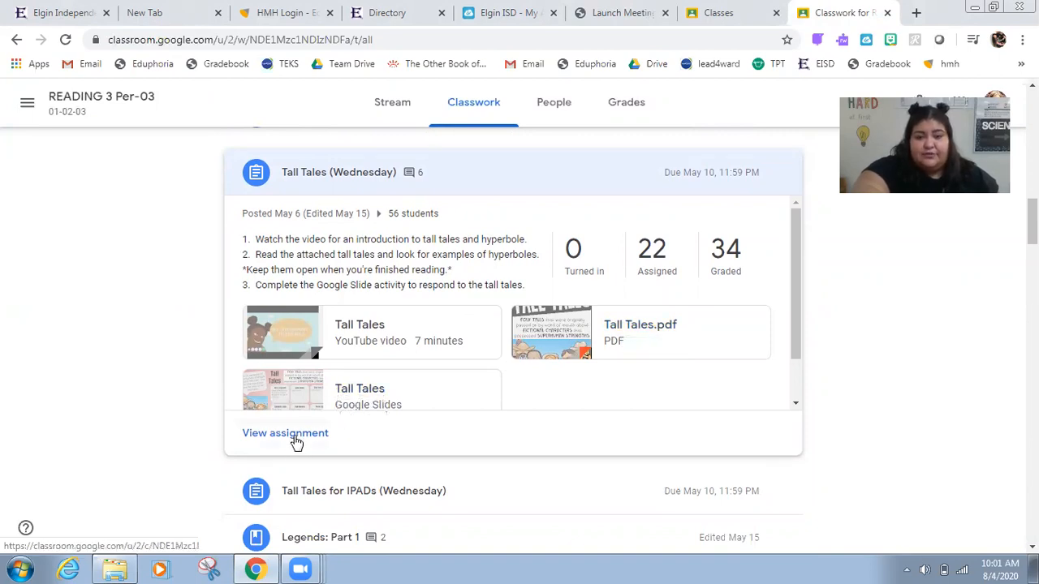
Step: Open the Tall Tales Google Slides attachment of the assignment and close it again
click(331, 406)
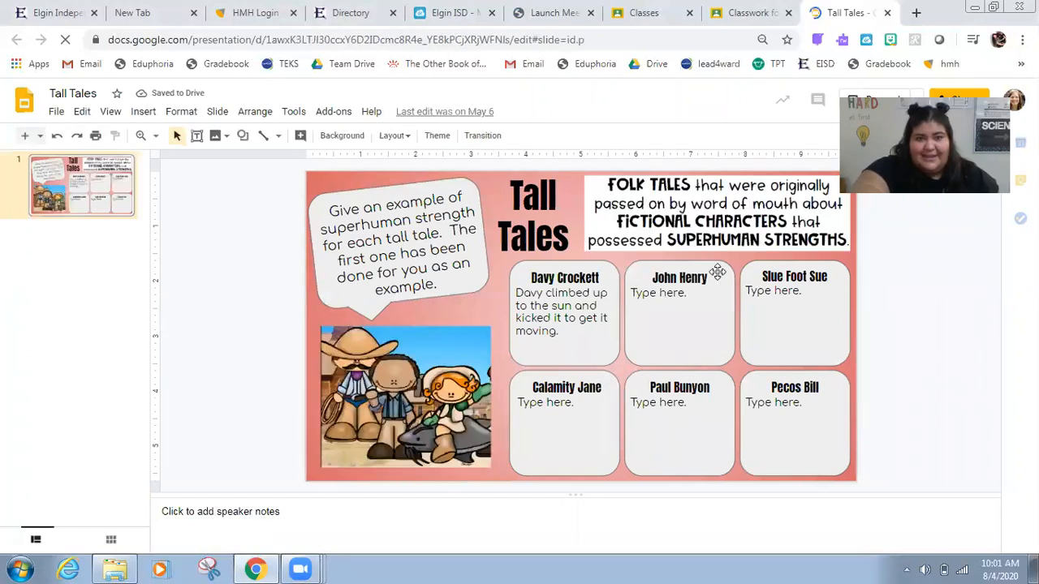
click(886, 13)
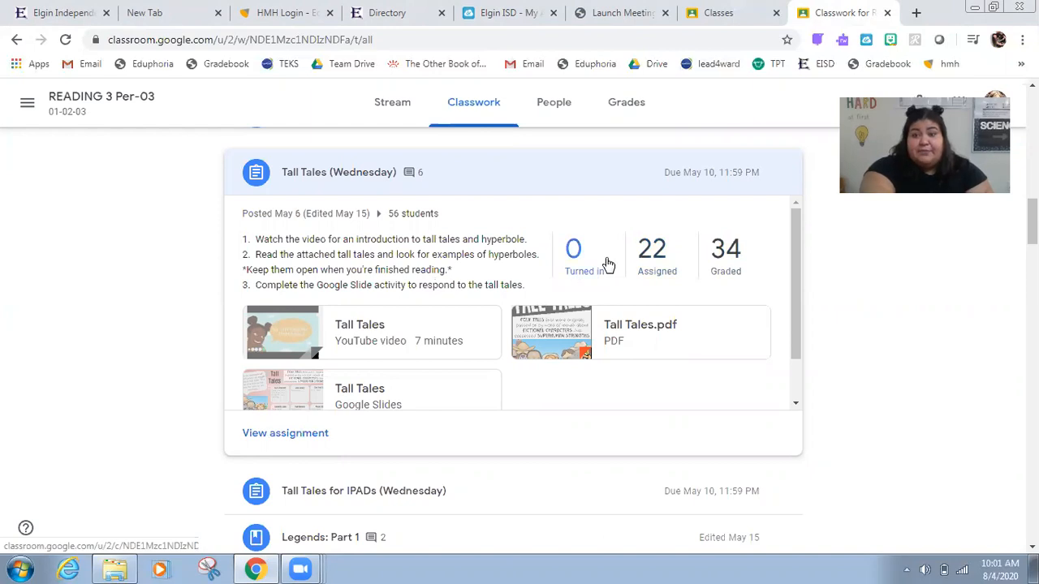
Step: Open the graded student work for Tall Tales (Wednesday) and sort the students by first name
click(742, 258)
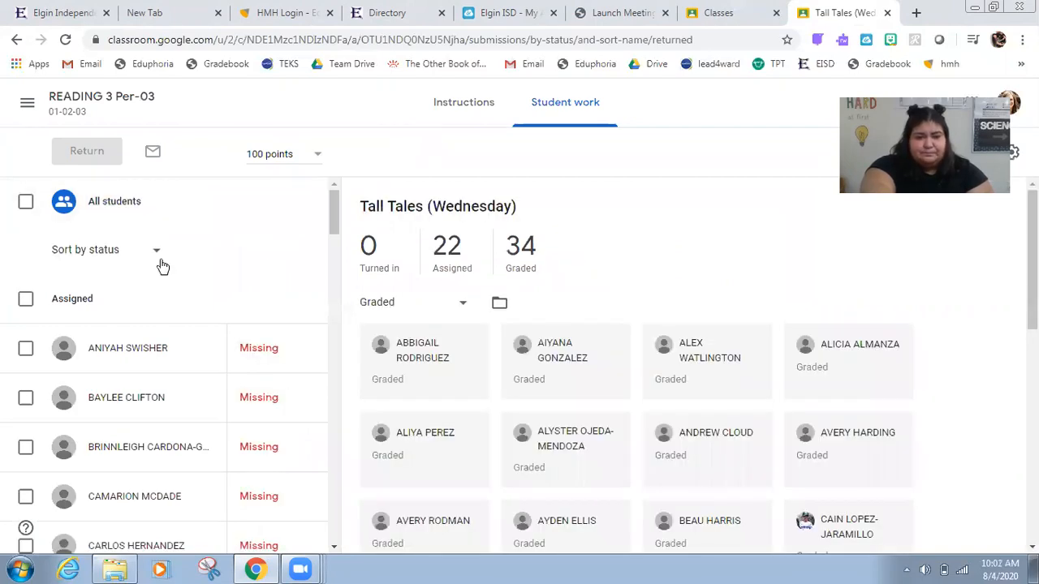
click(111, 257)
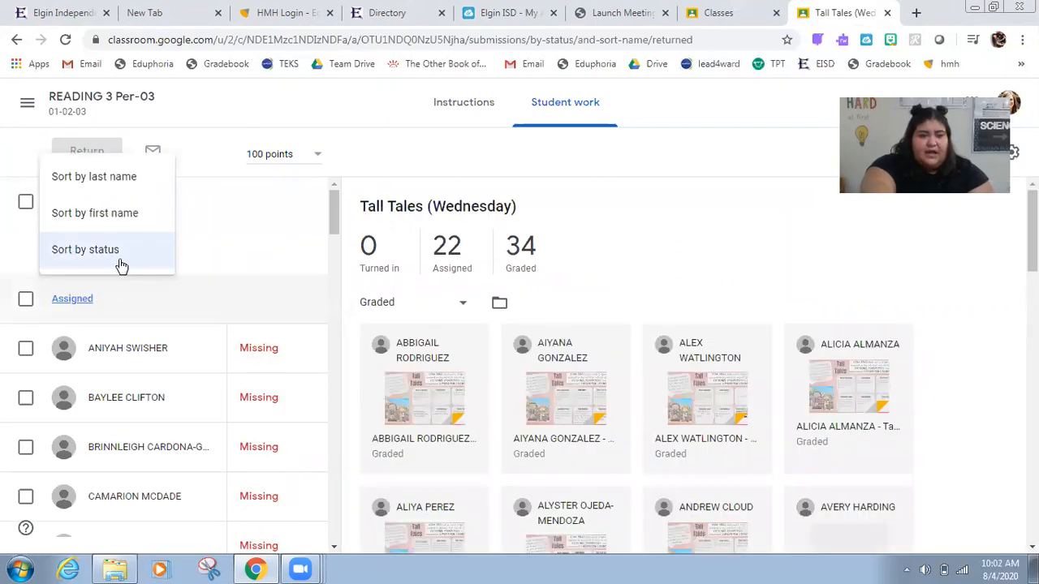
click(130, 213)
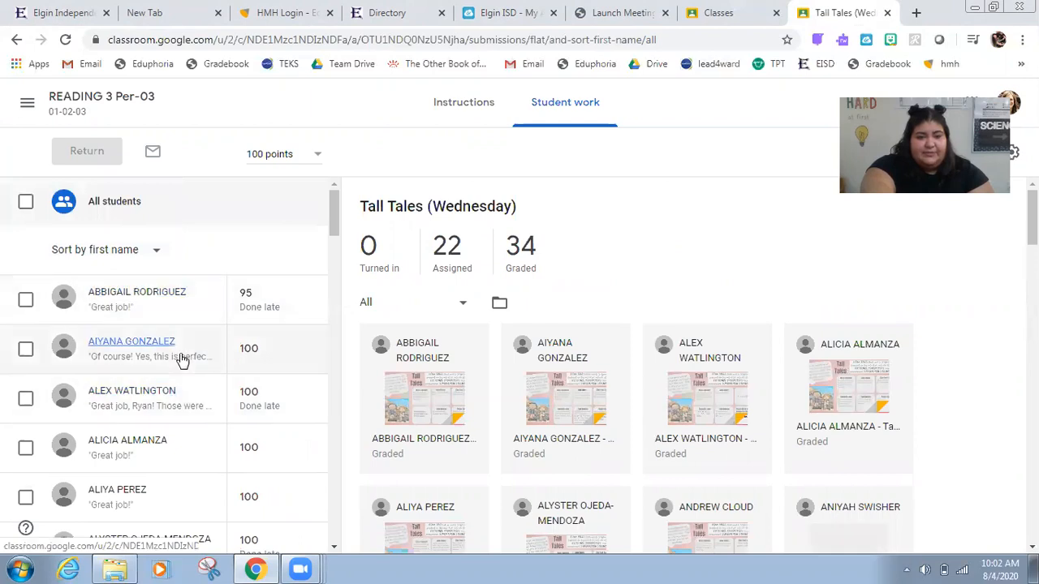
Step: Open a student's Tall Tales slide submission in the grading view and inspect its grade
click(169, 396)
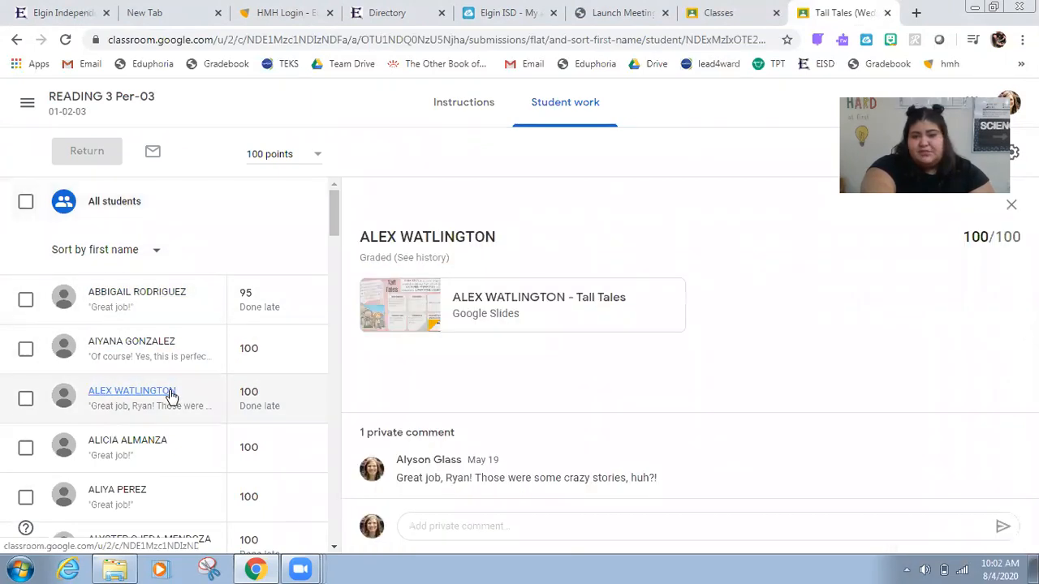
click(512, 302)
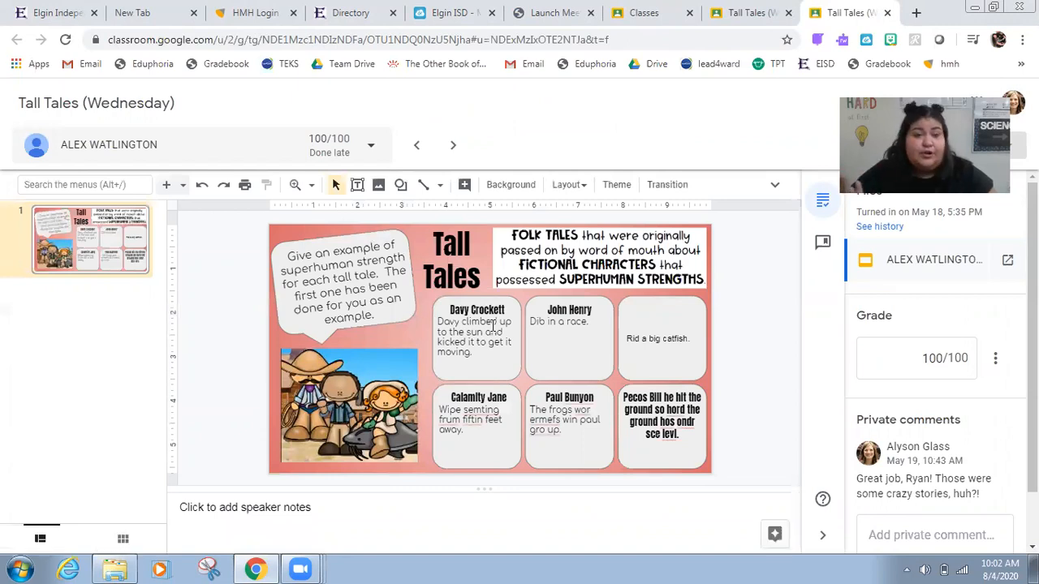
click(914, 364)
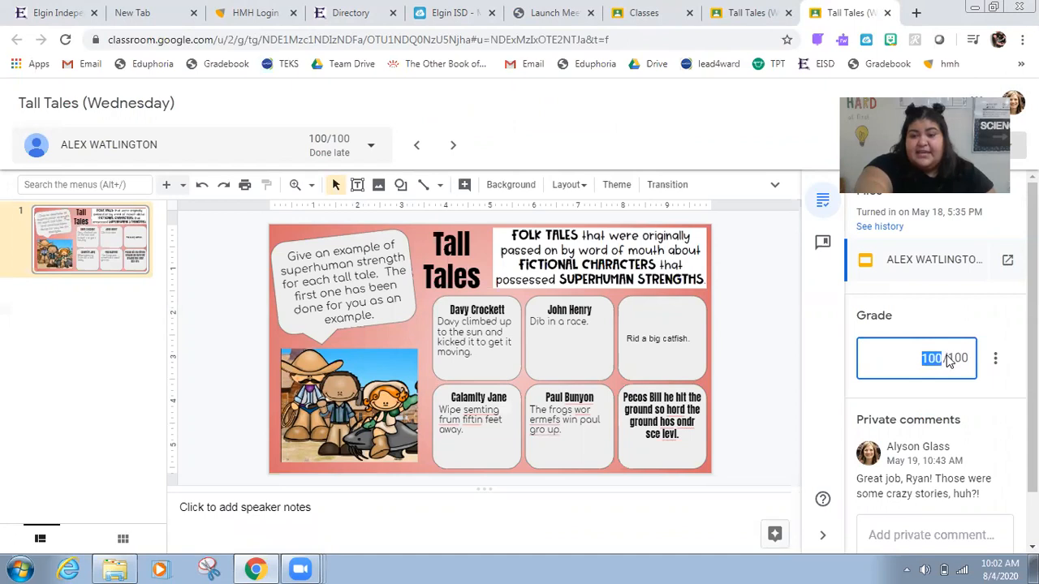
click(903, 487)
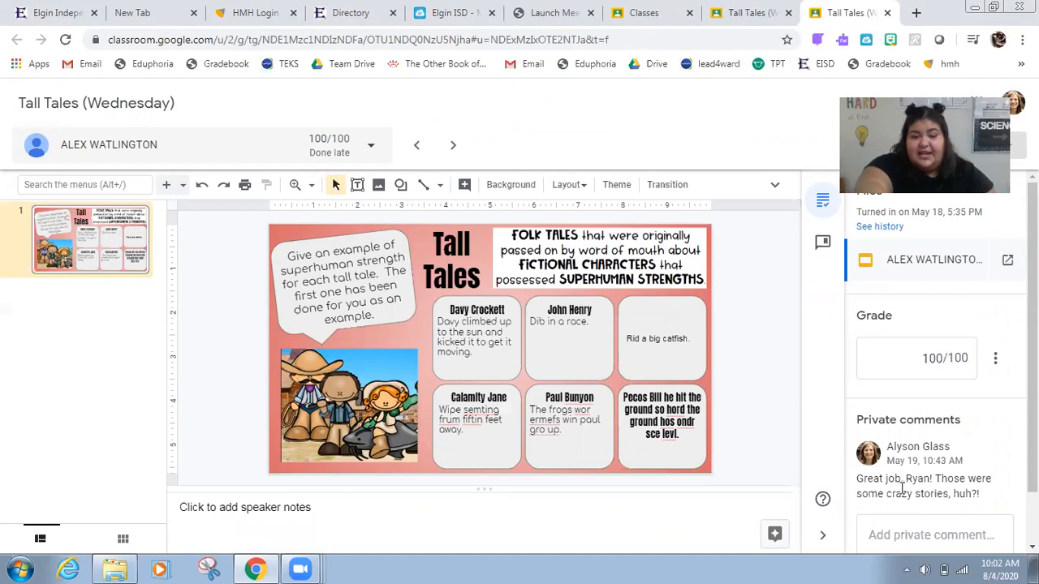
Step: Switch to another student's submission and change the grade to 100
click(221, 152)
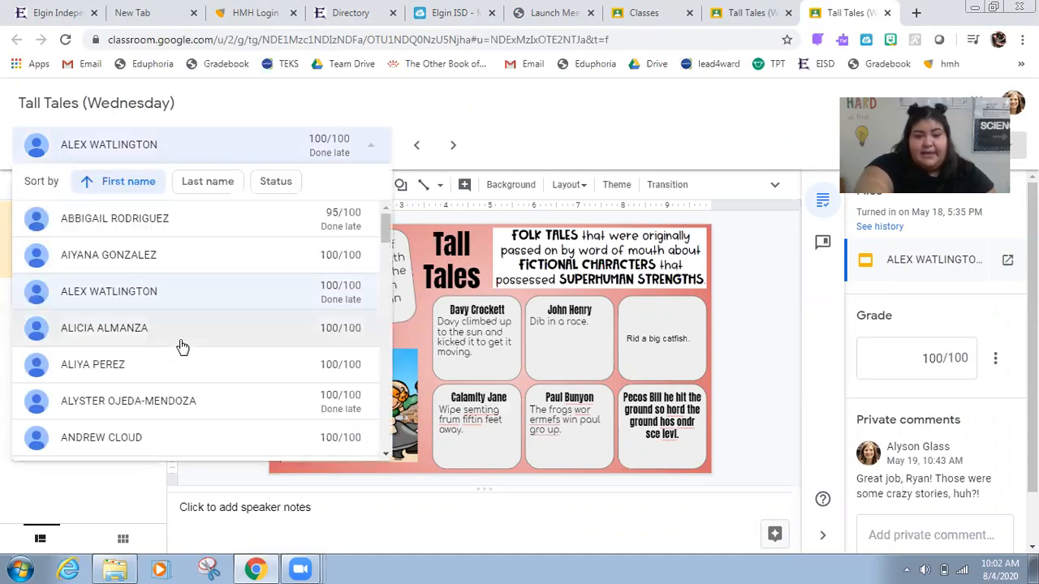
click(287, 236)
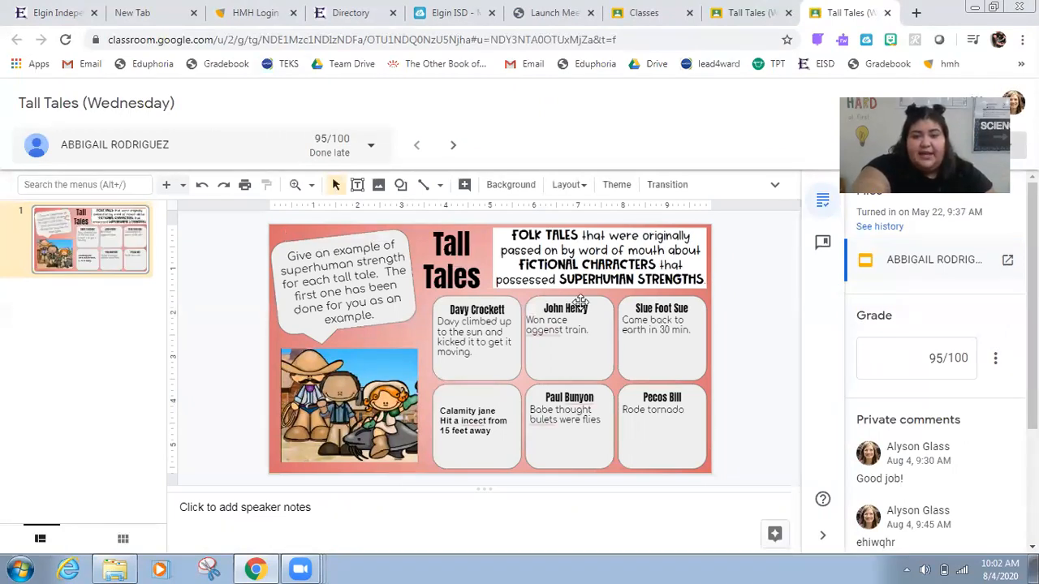
click(951, 362)
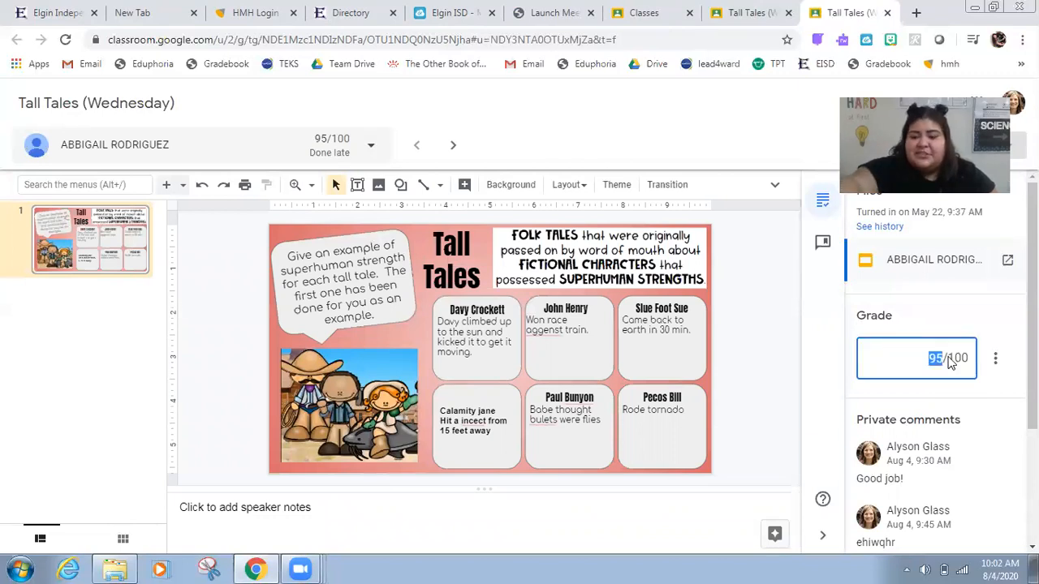
text(100)
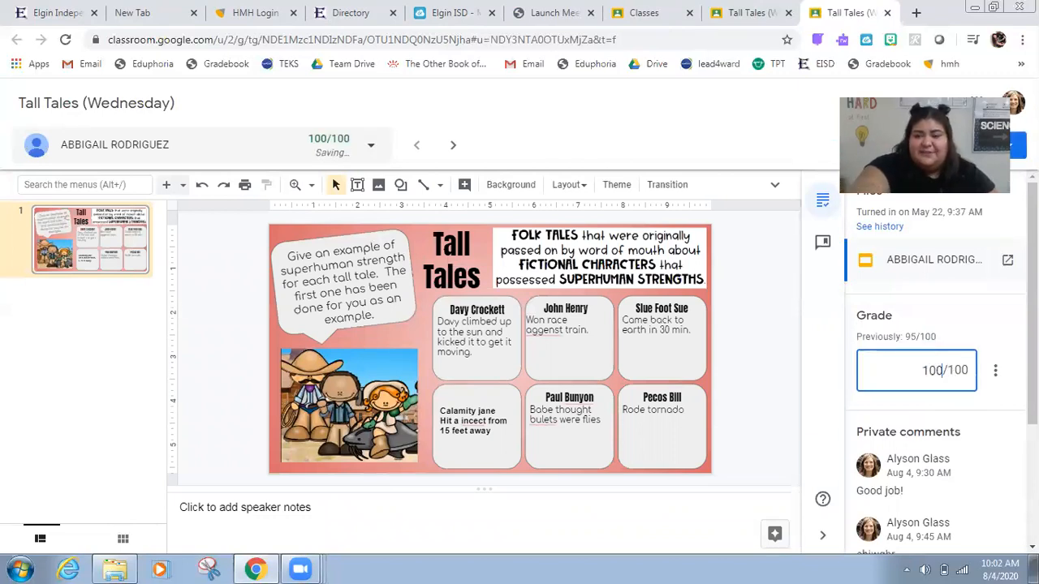
Step: Post the private comment "GOOD JOB!" on this student's submission
scroll(934, 365, down, 1)
scroll(933, 365, down, 1)
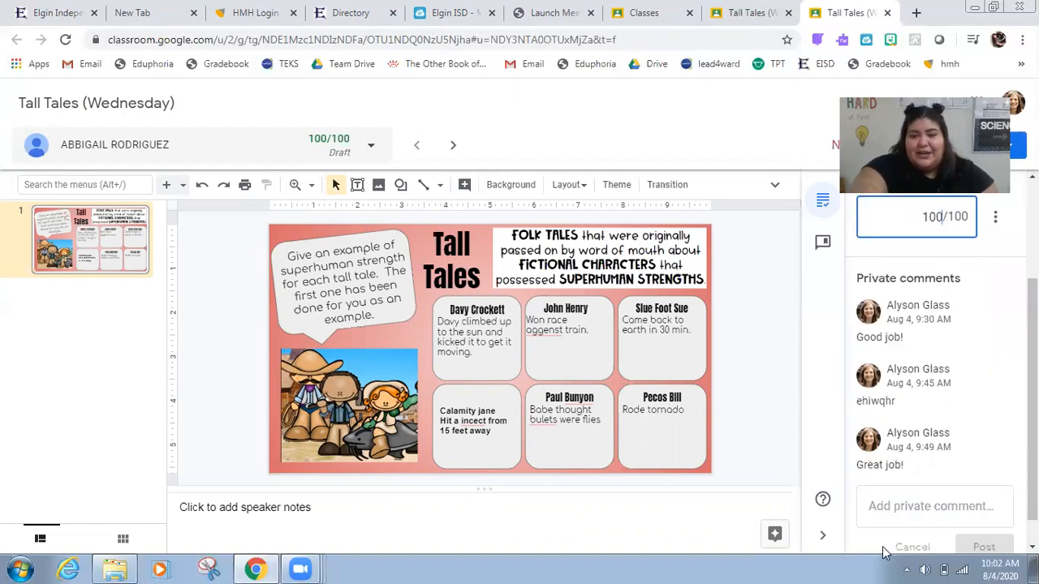
click(891, 507)
text(GOOD)
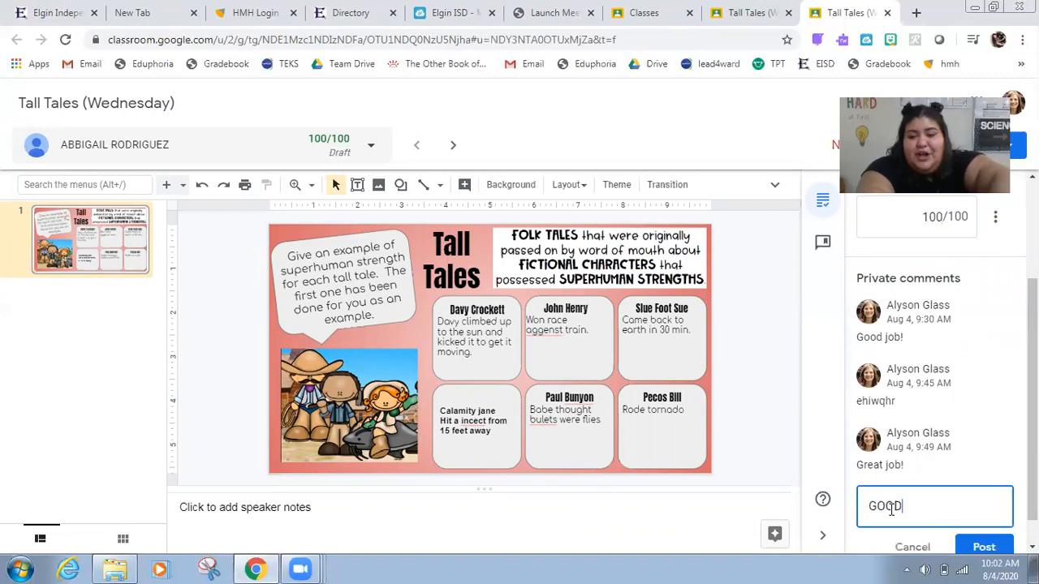
text( JOB!)
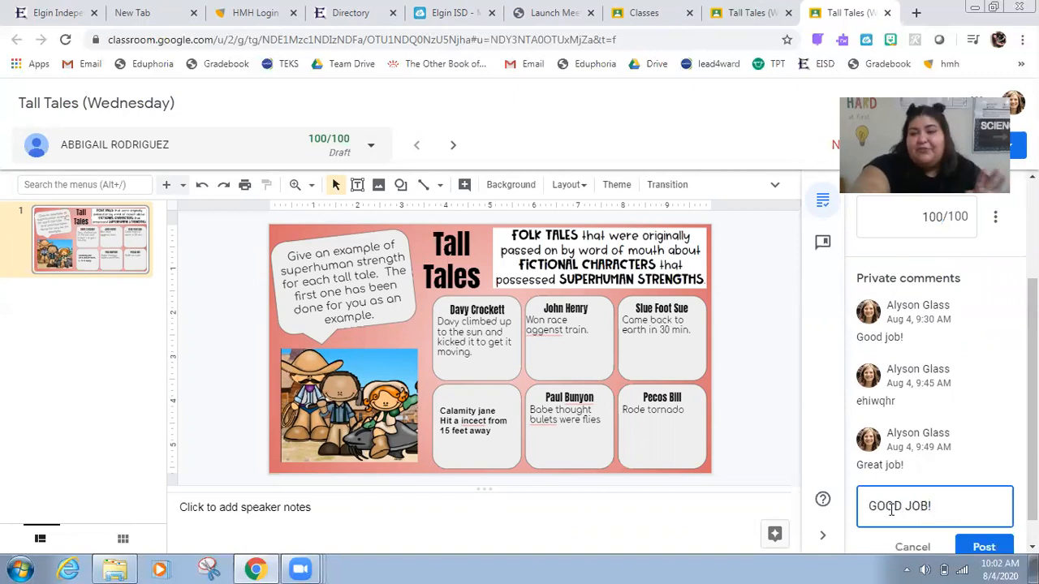
click(985, 548)
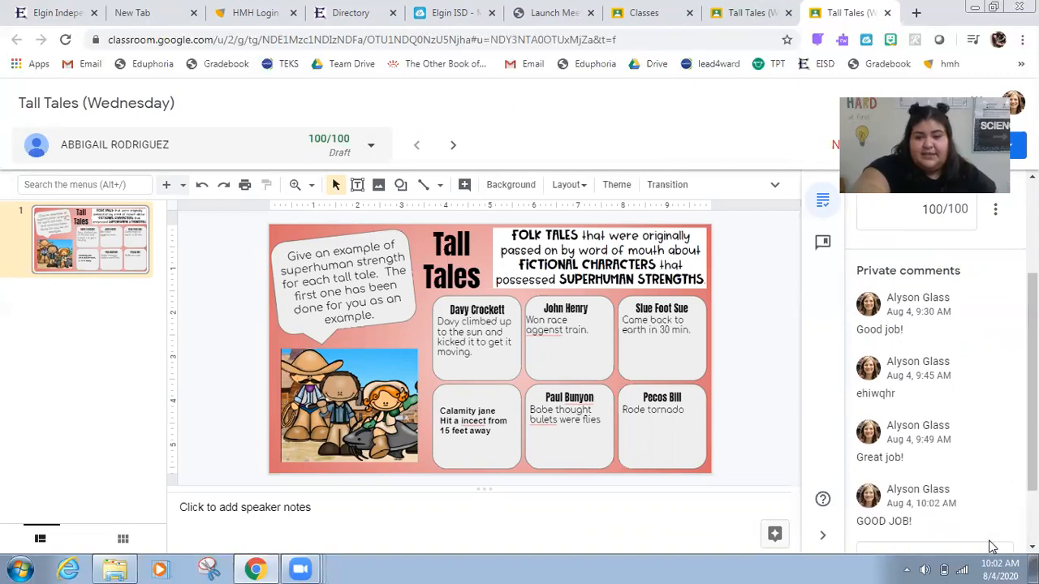
Step: Switch back to the earlier student's submission, then close the grading tab
click(210, 154)
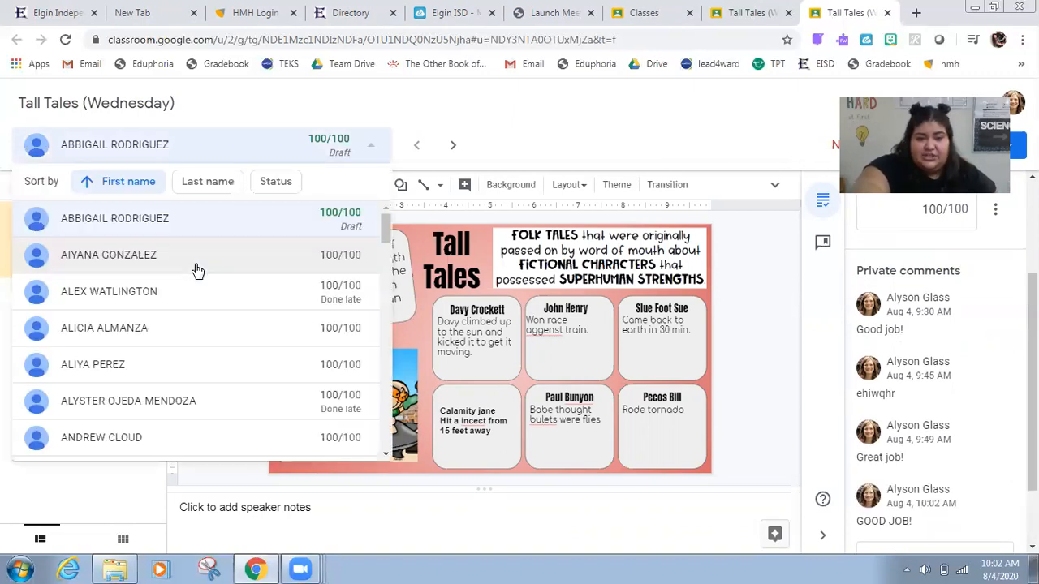
click(192, 295)
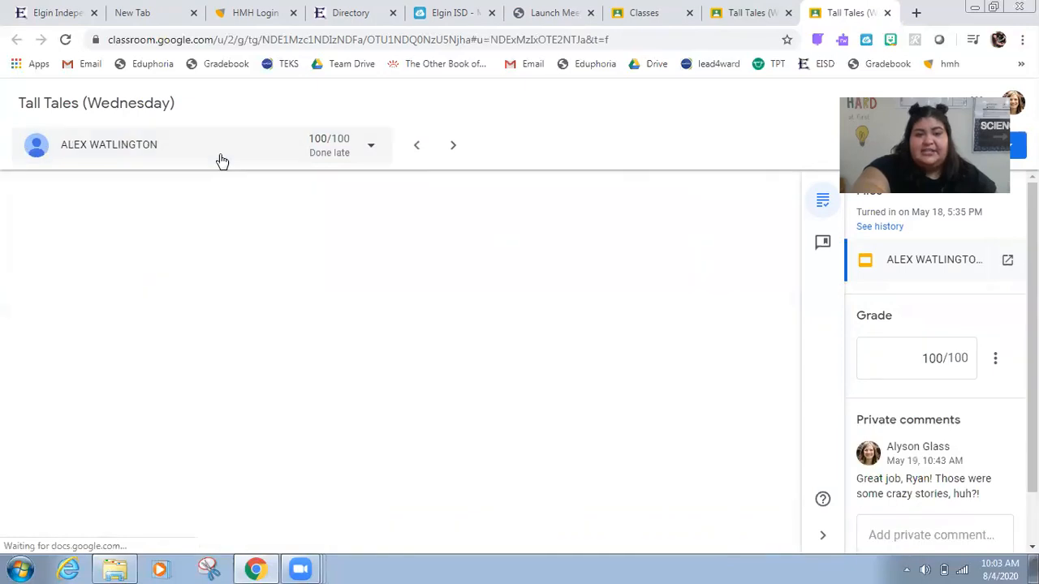
click(213, 148)
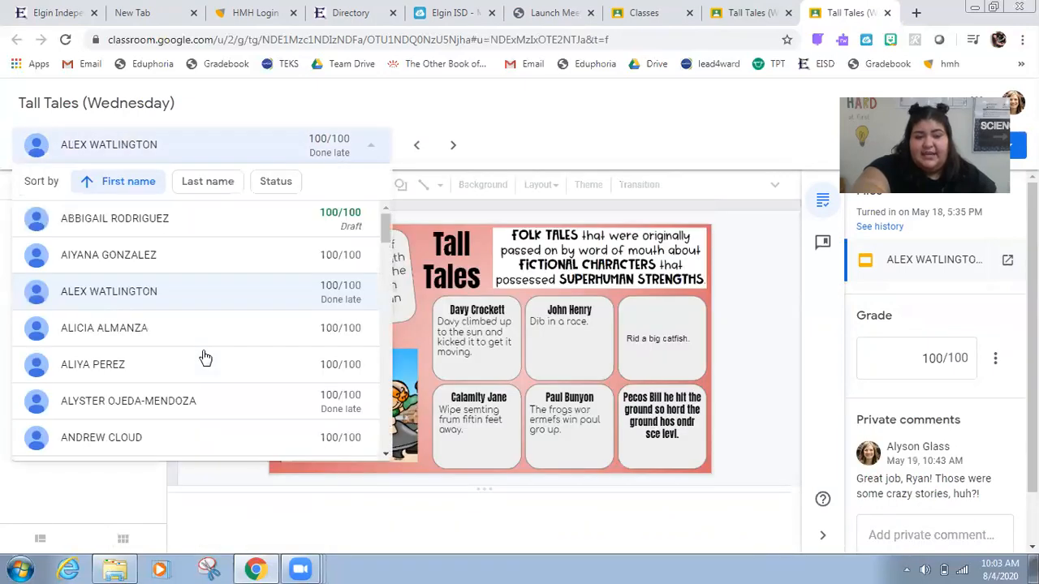
click(354, 284)
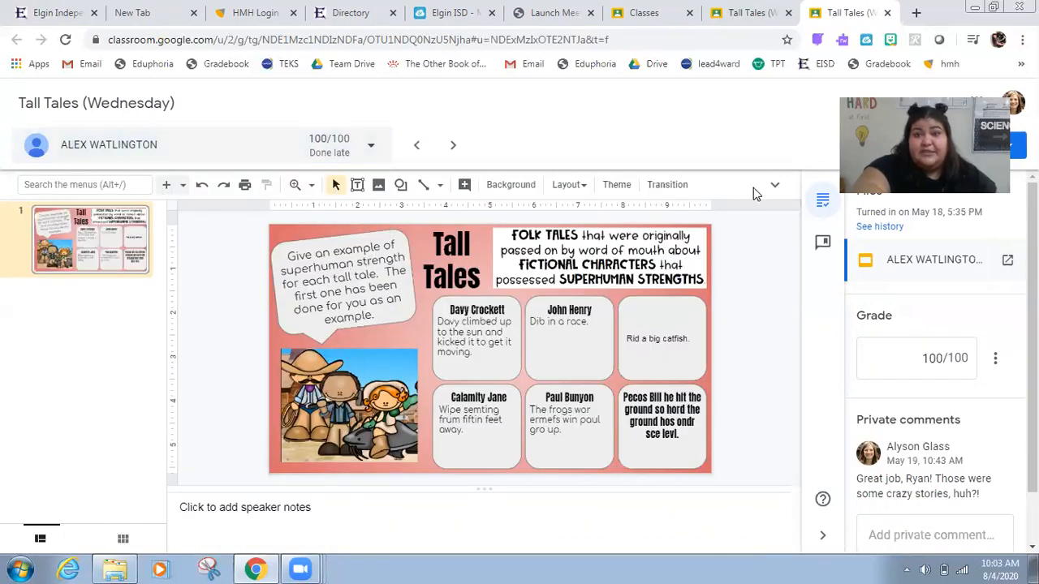
click(888, 14)
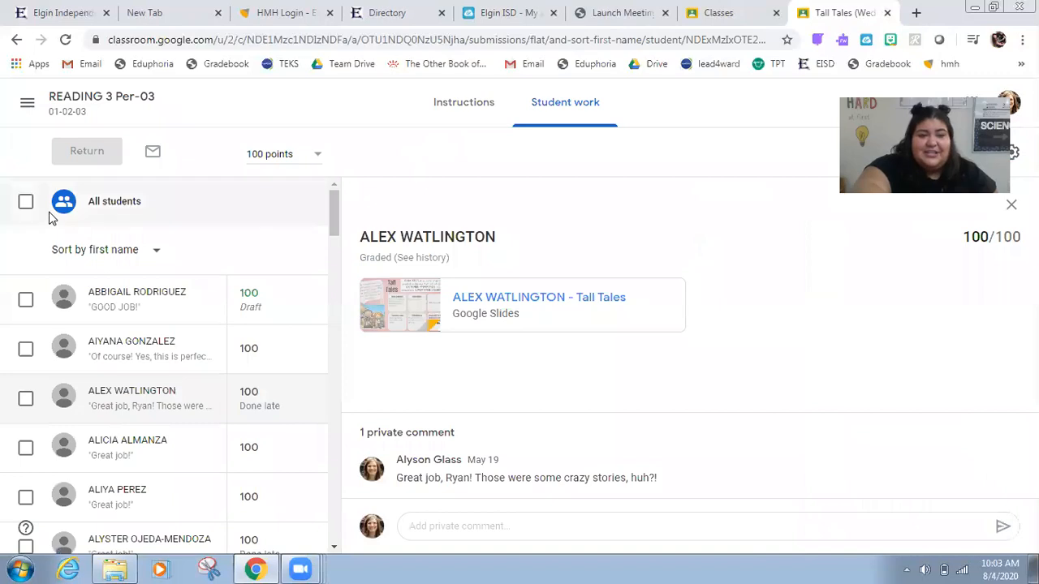
Step: Select all students and return their graded work
click(25, 201)
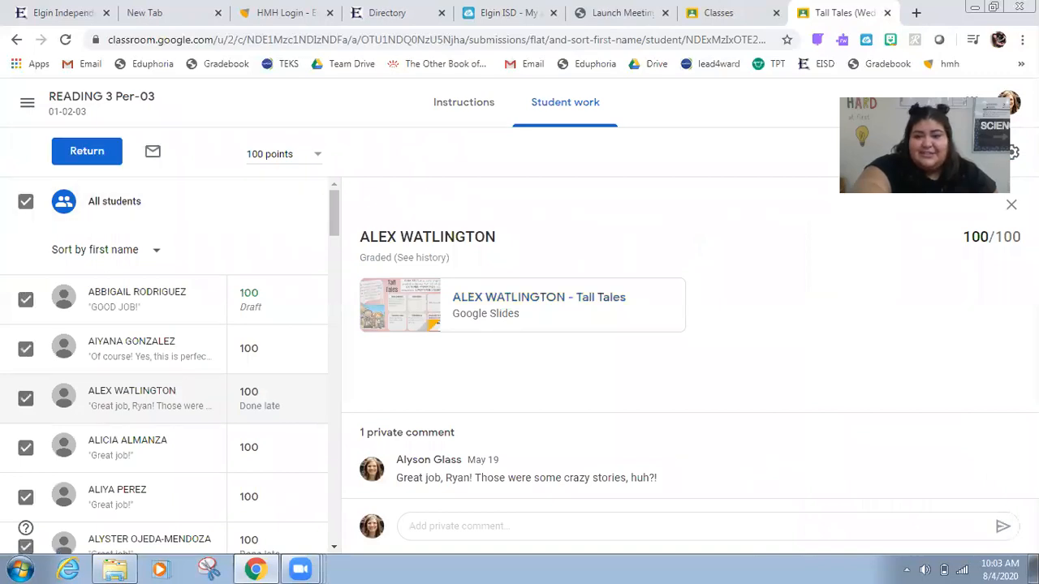
click(82, 149)
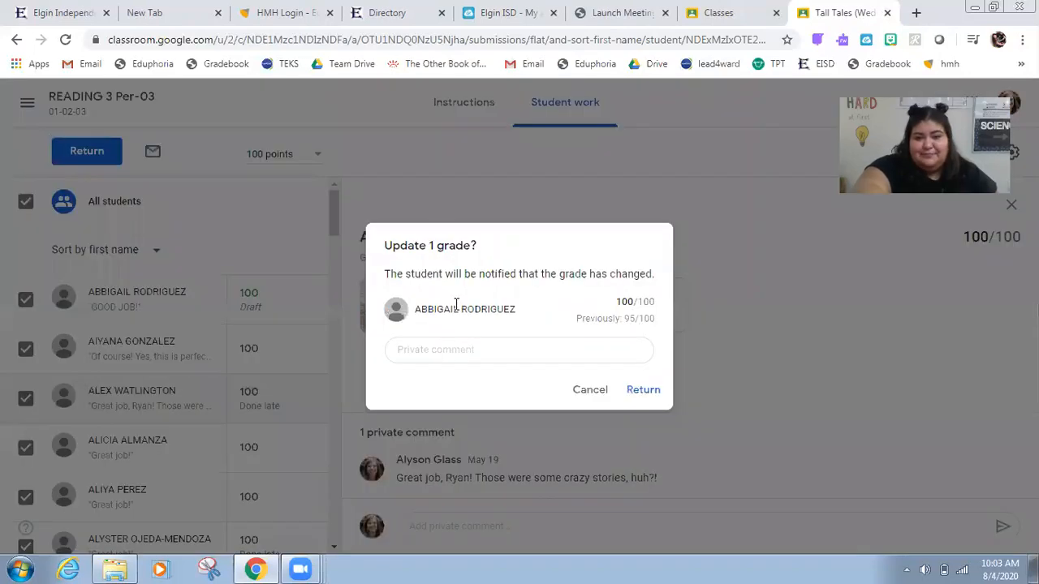
click(641, 390)
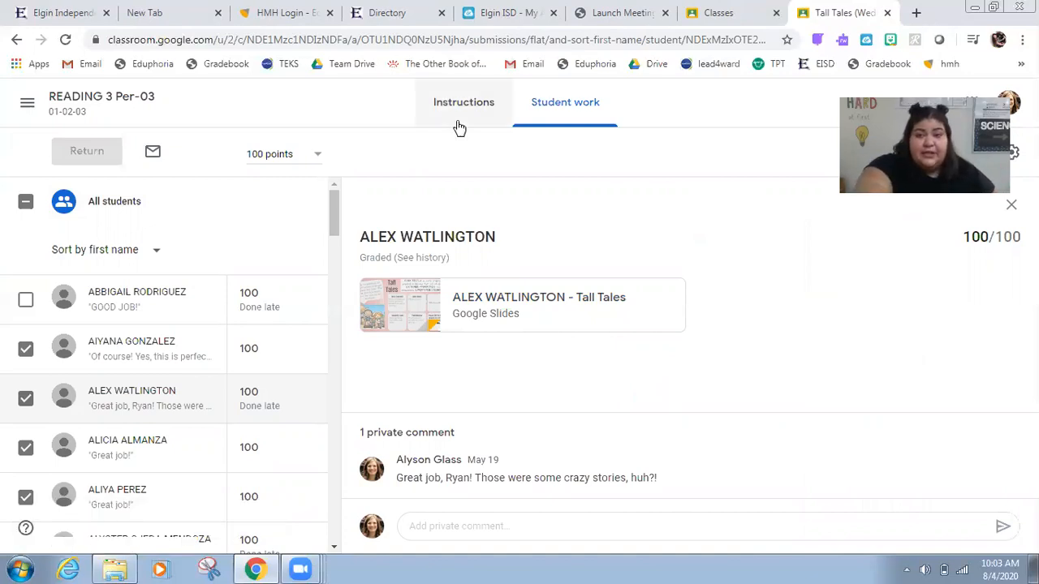
click(741, 8)
click(851, 8)
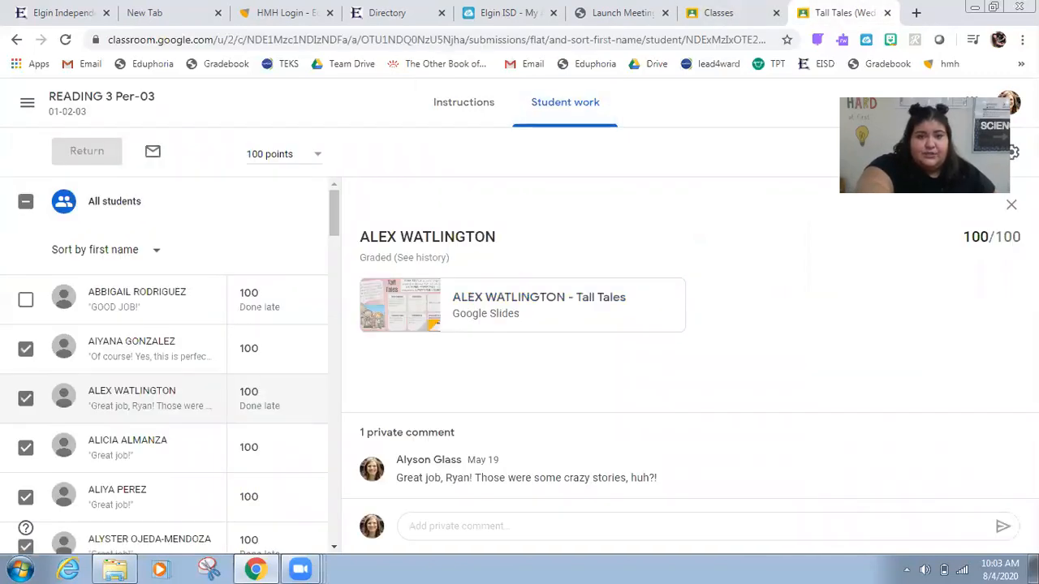
Step: Go to the READING 3 Per-03 class and open its Classwork page
click(27, 107)
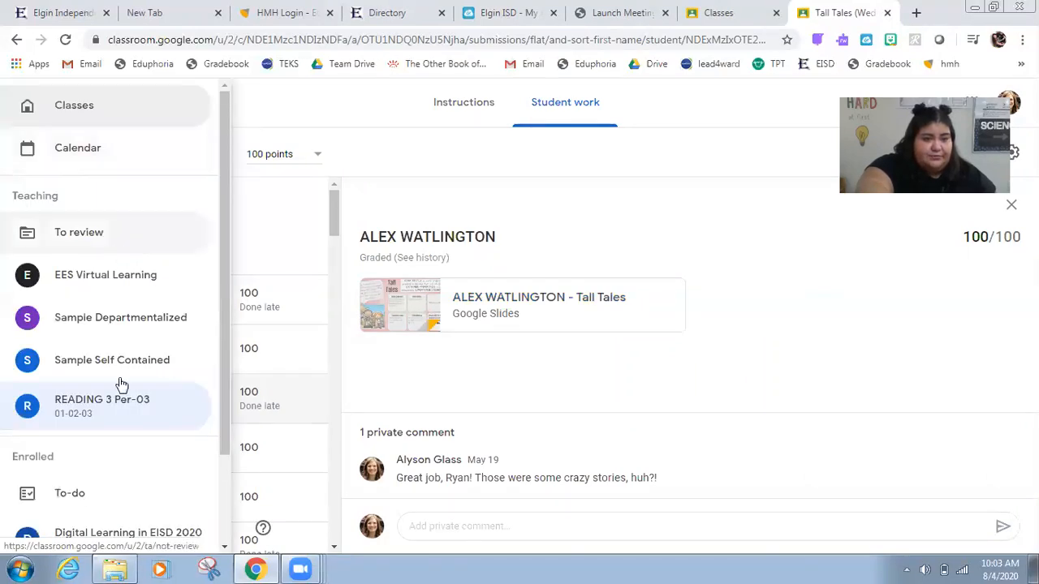
click(118, 406)
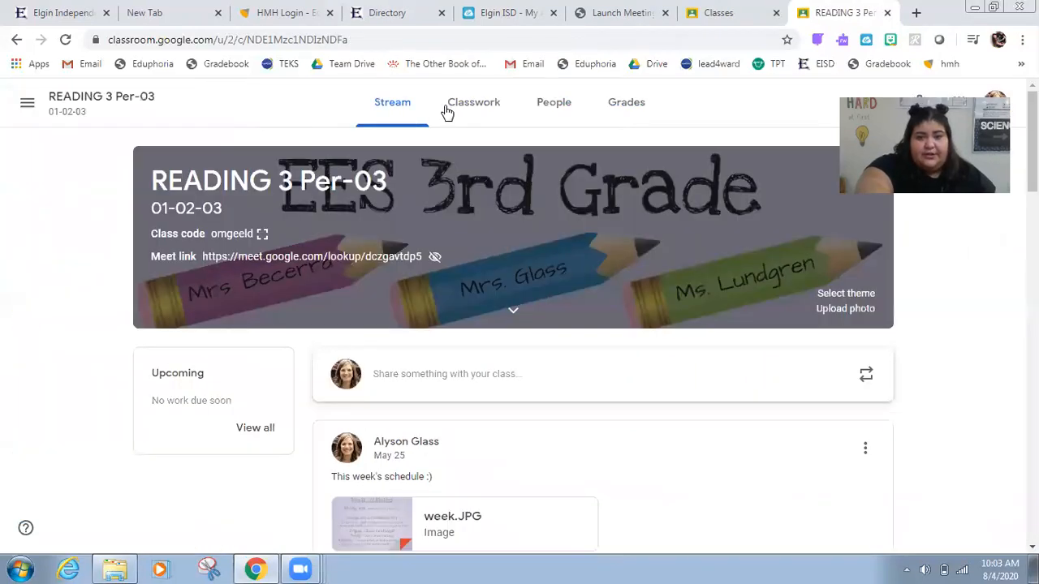
click(450, 106)
Step: Browse the classwork list, expanding Legends: Part 2 and Legends: Part 1 to view their details
scroll(513, 354, down, 5)
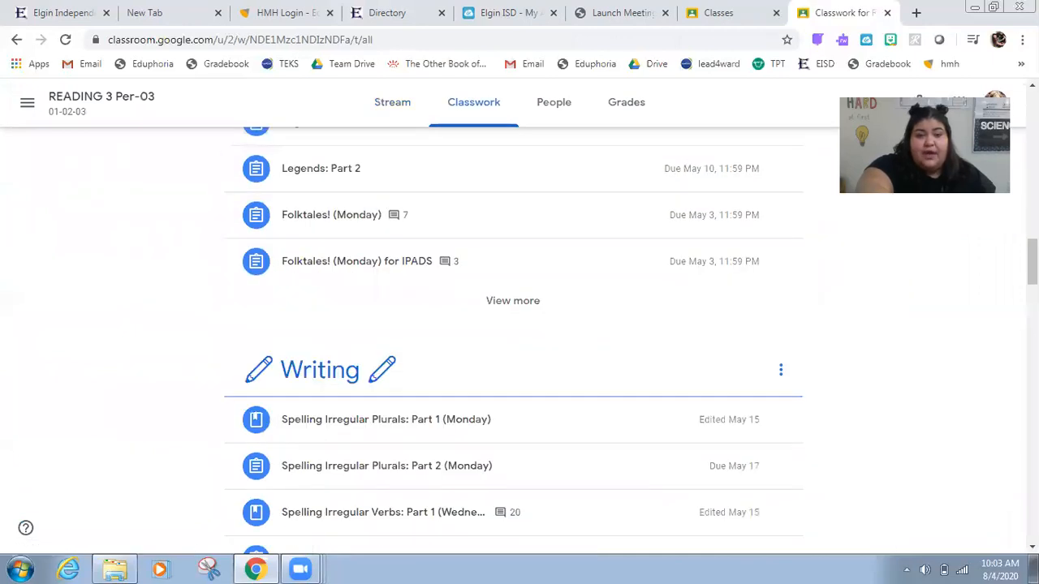
scroll(513, 324, up, 1)
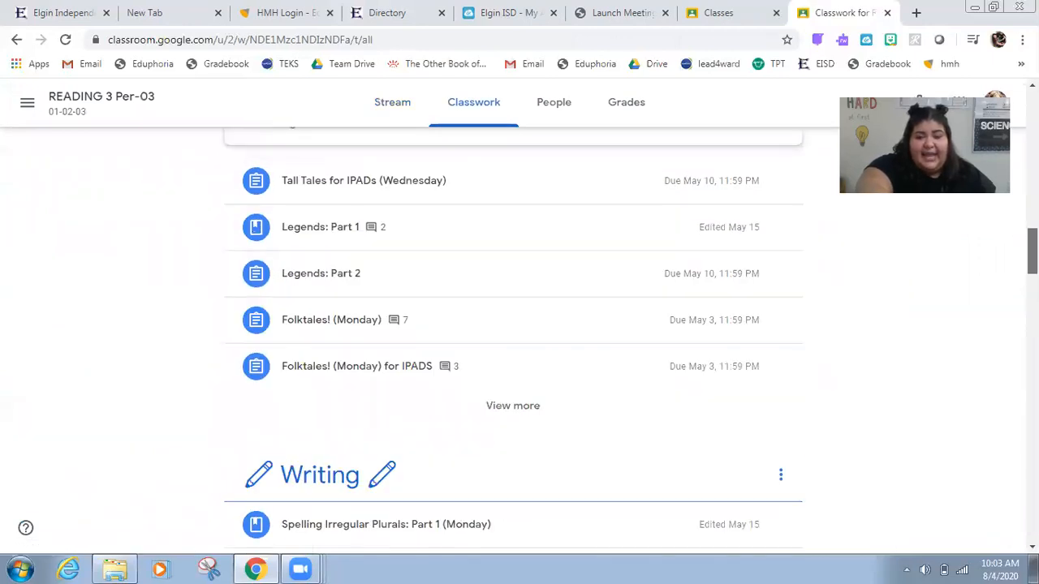
drag(1033, 251, 1033, 252)
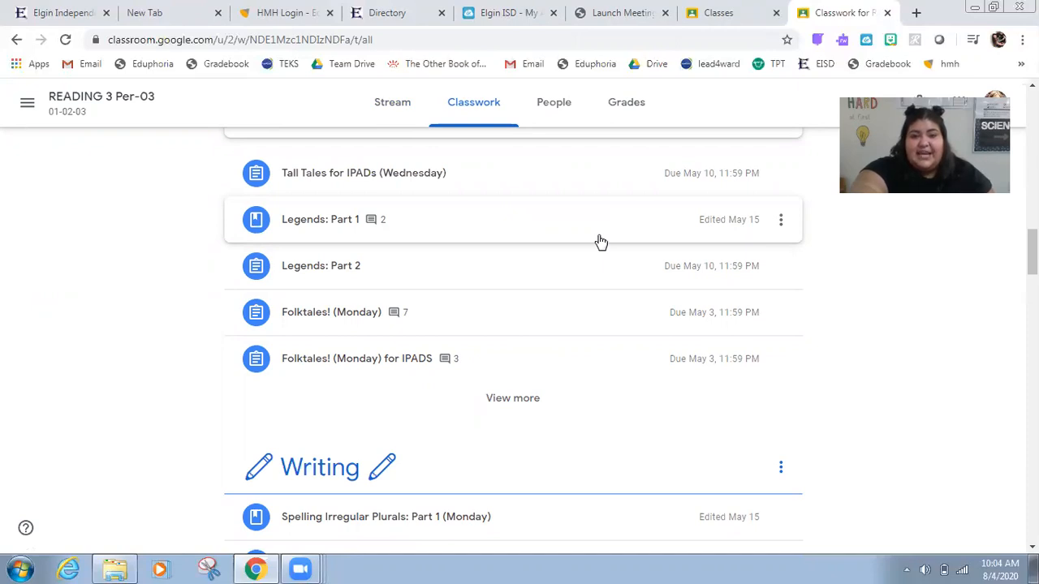
click(564, 282)
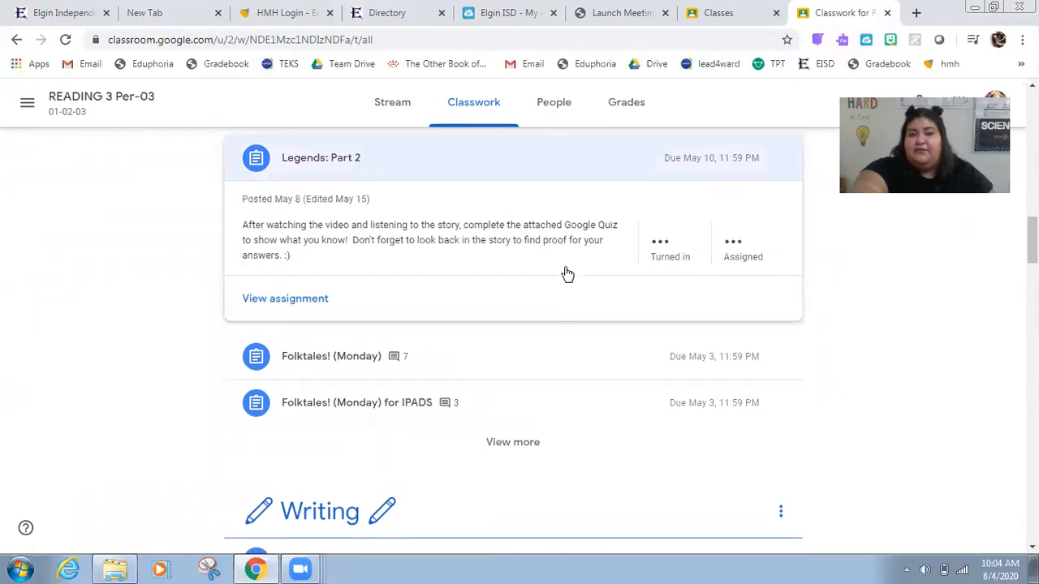
click(567, 163)
scroll(615, 224, up, 2)
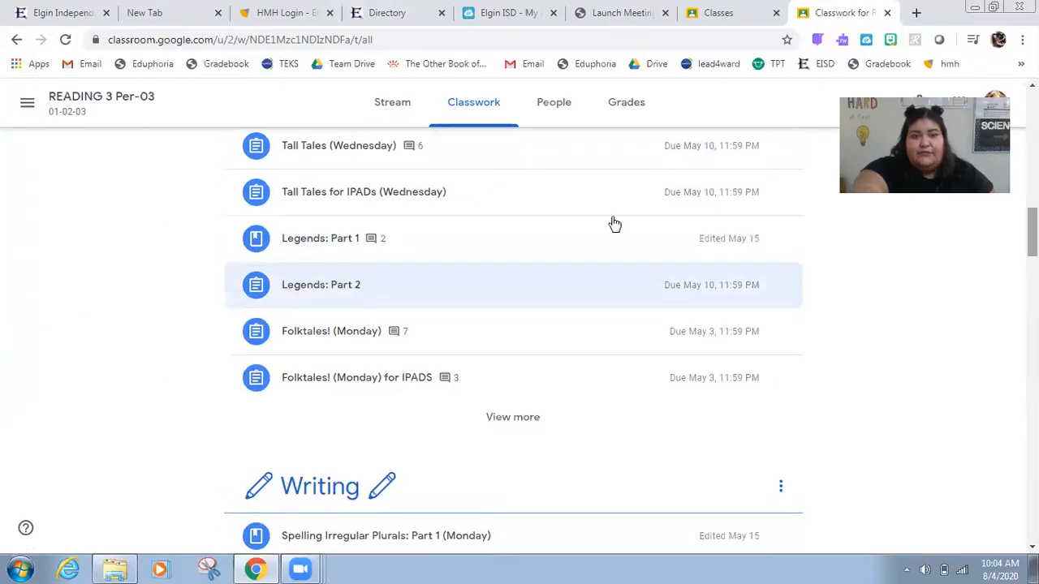
click(523, 251)
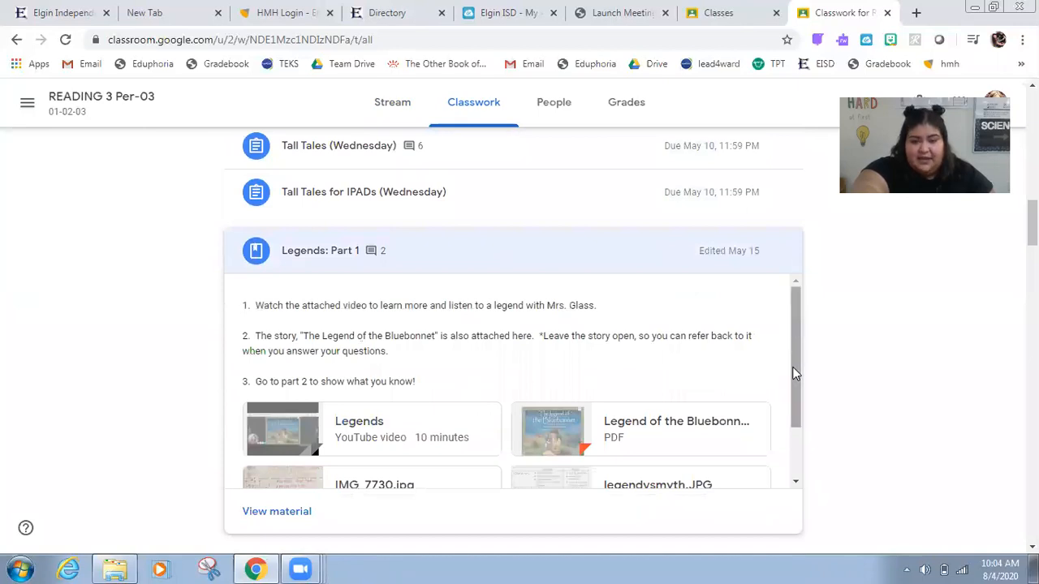
scroll(797, 378, down, 2)
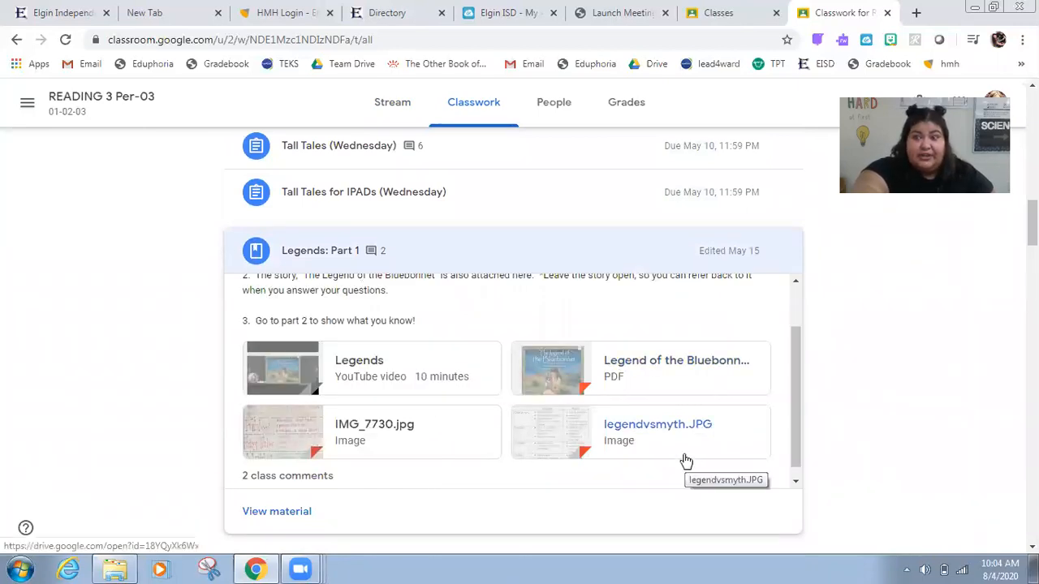
Step: Open the Legend of the Bluebonnet Google Form attached to Legends: Part 2 in edit mode
click(501, 240)
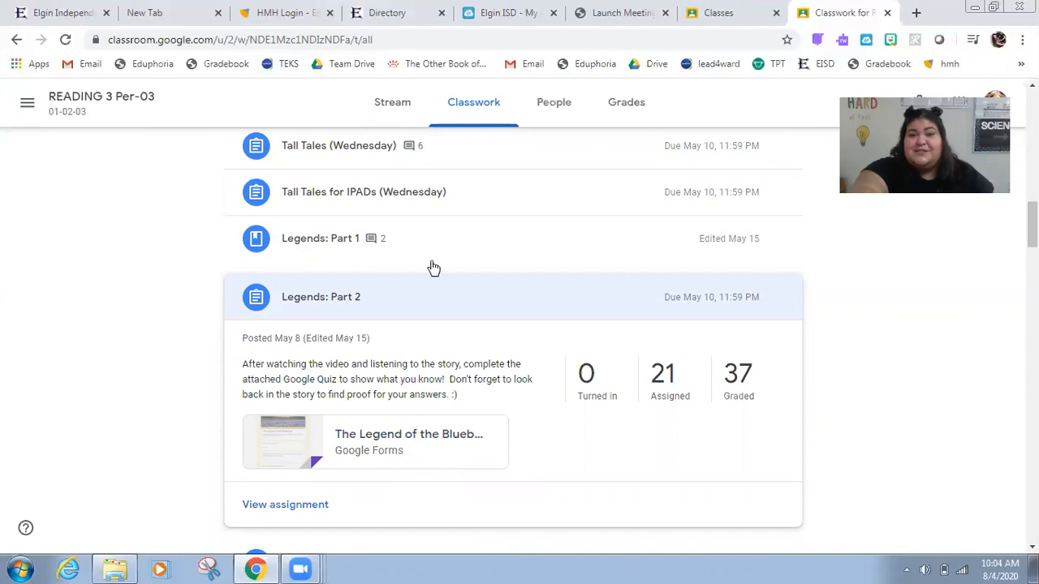
click(344, 450)
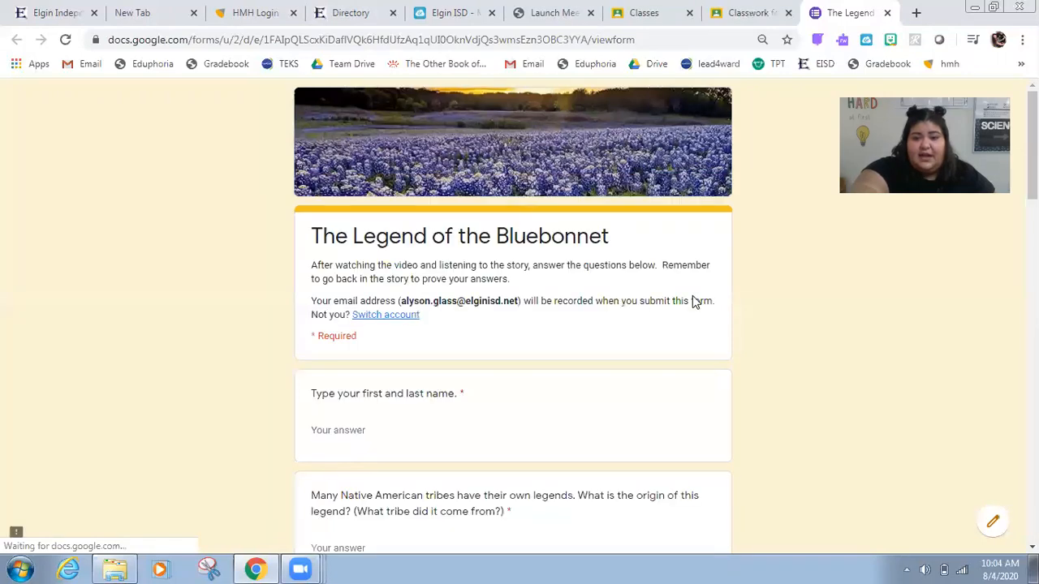
click(1003, 528)
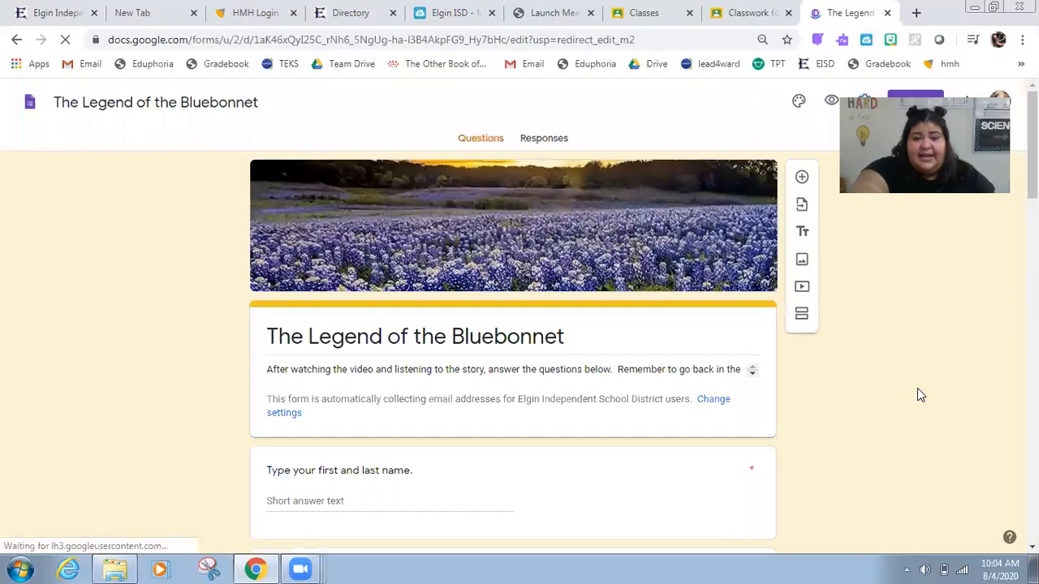
Step: View the form's responses grouped by question
click(542, 140)
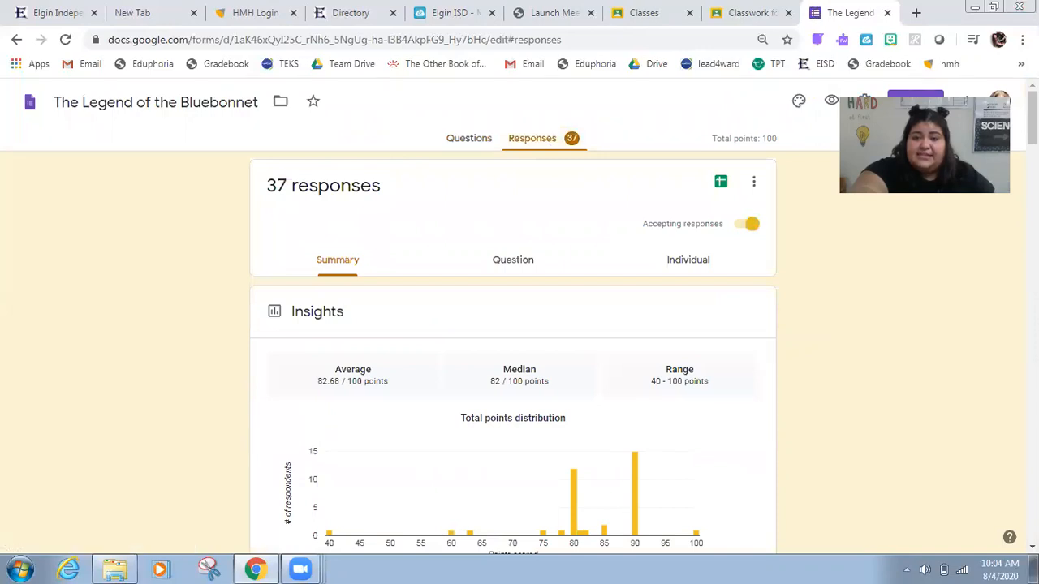
click(508, 258)
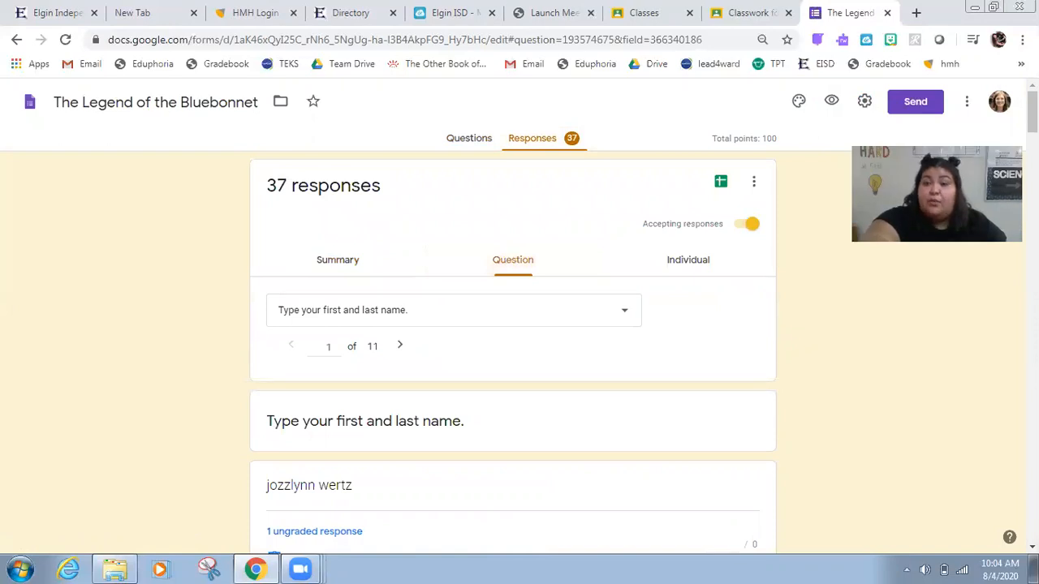
scroll(514, 349, down, 2)
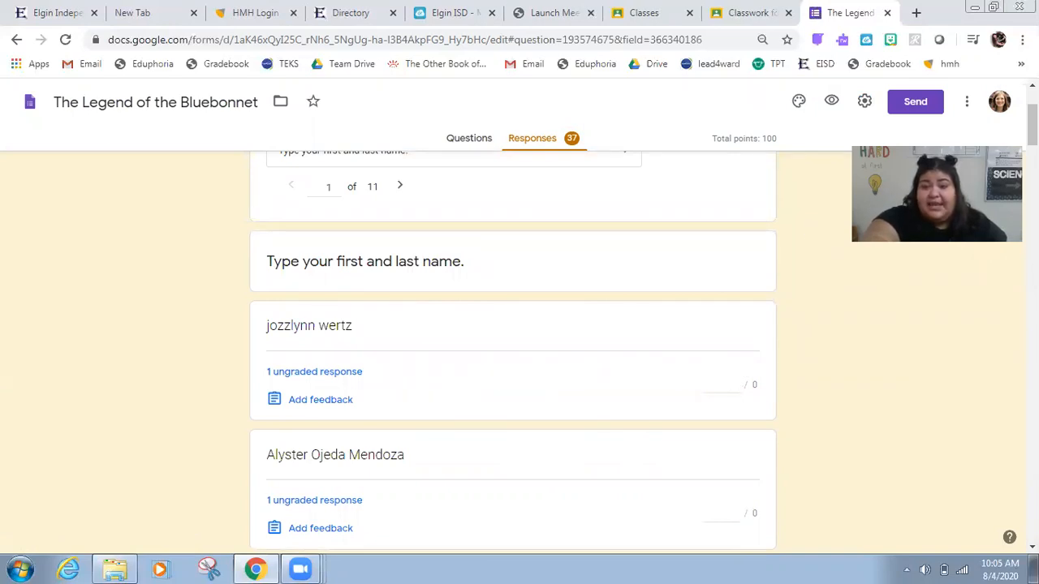
scroll(901, 120, up, 2)
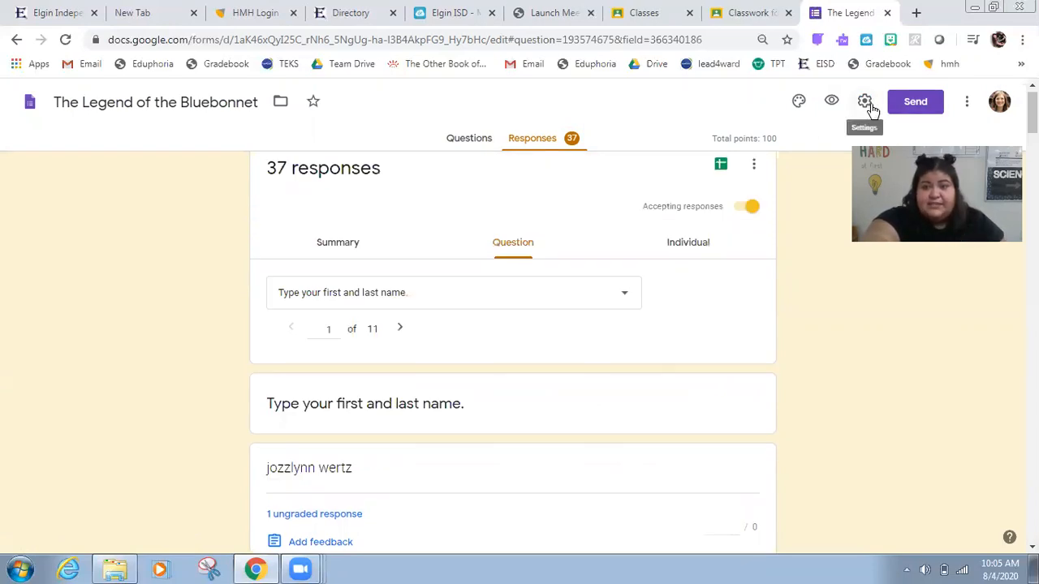
Step: Review the form's settings, including the Quizzes release-grade options, and save the settings dialog
click(867, 103)
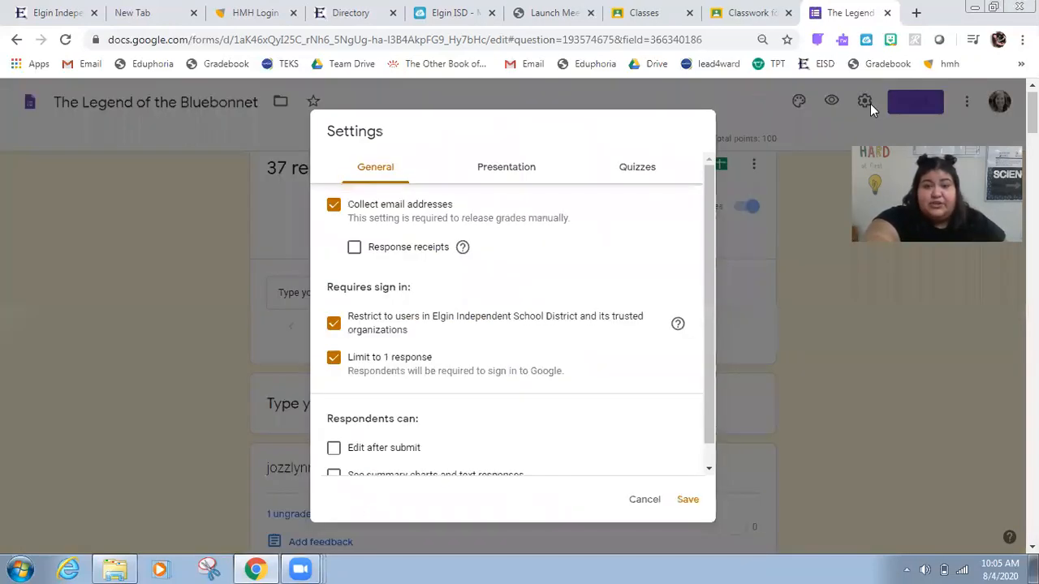
click(506, 170)
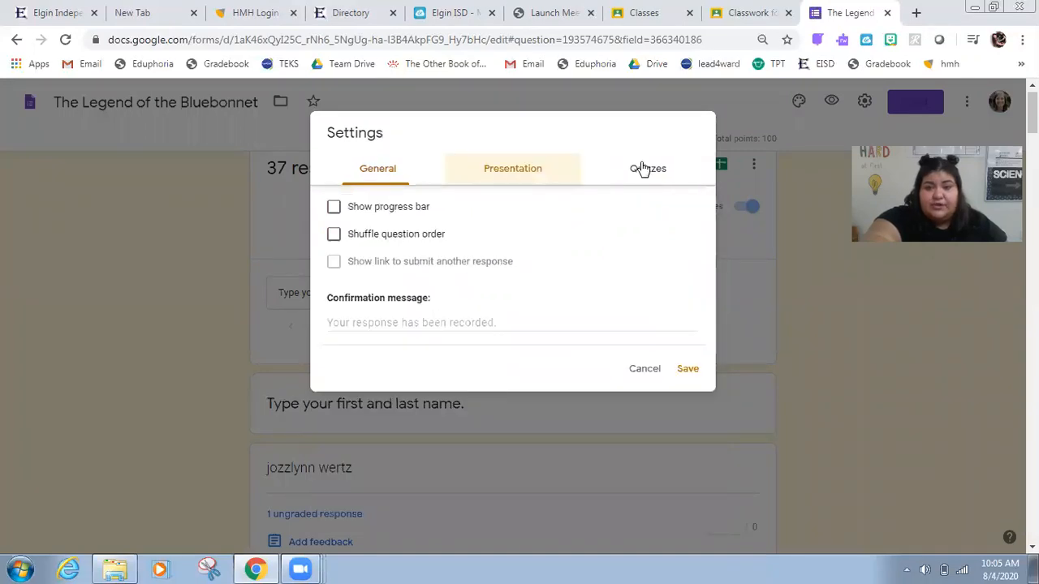
click(641, 168)
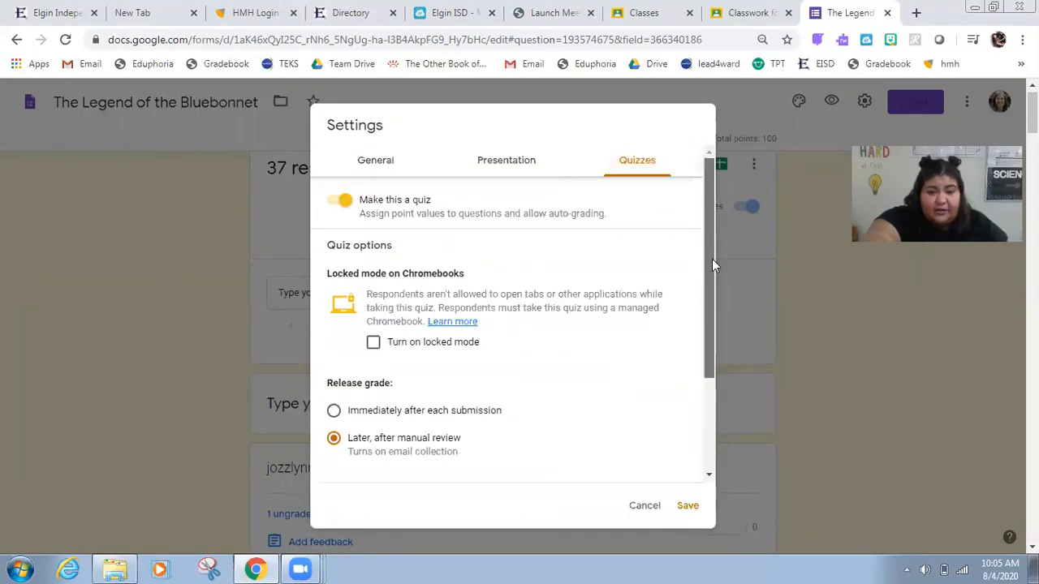
scroll(303, 344, down, 1)
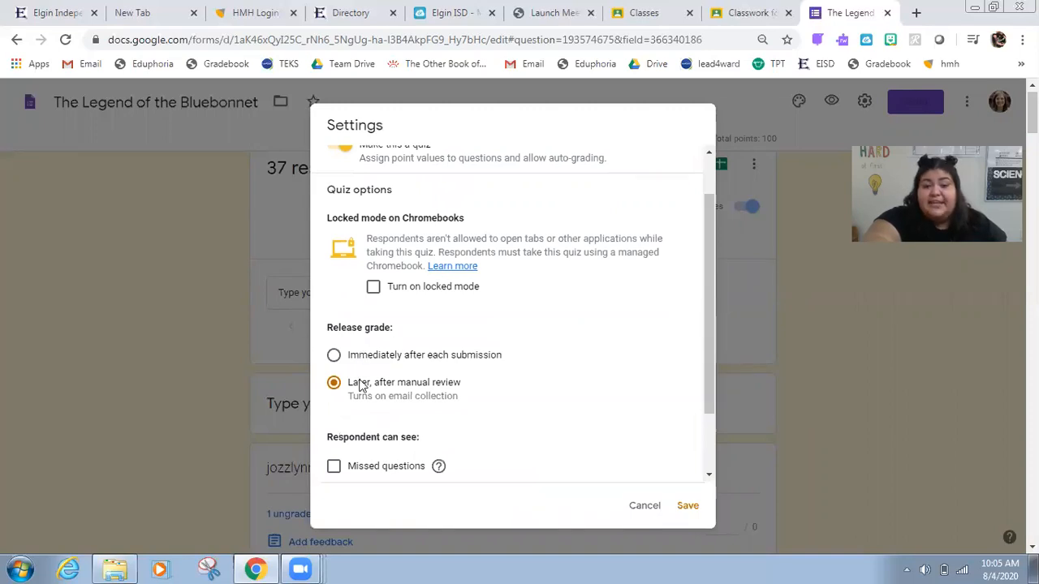
click(688, 506)
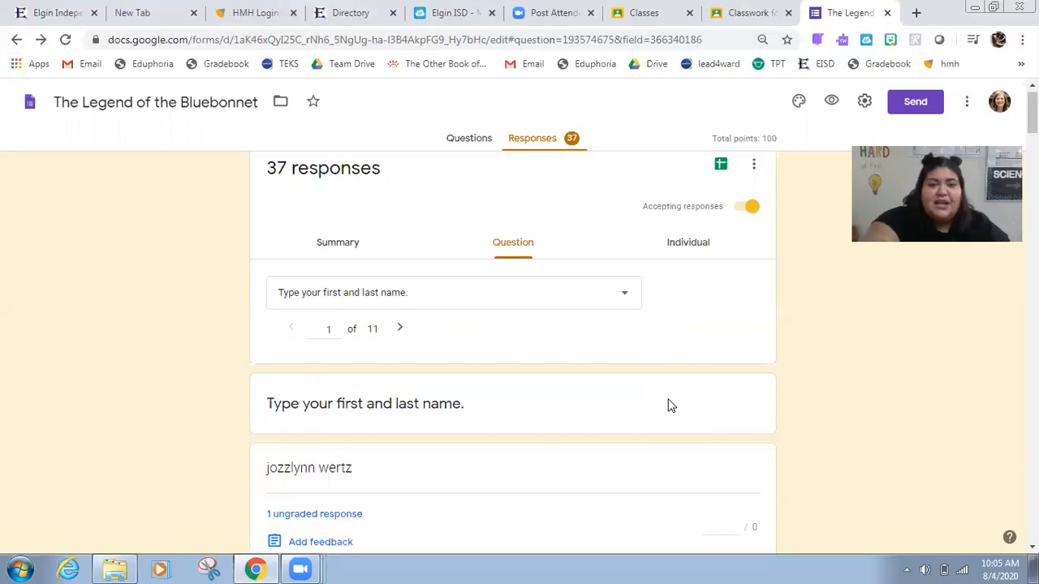
Step: Go to question 2 about the legend's origin and mark the 'Comanche' answer correct
click(399, 329)
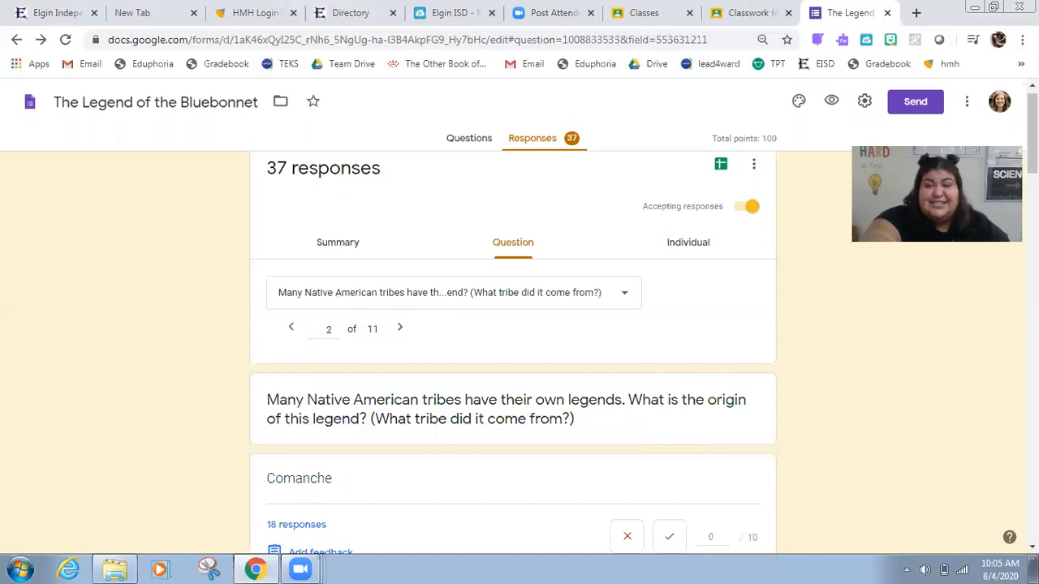
scroll(513, 349, down, 1)
scroll(513, 349, down, 1)
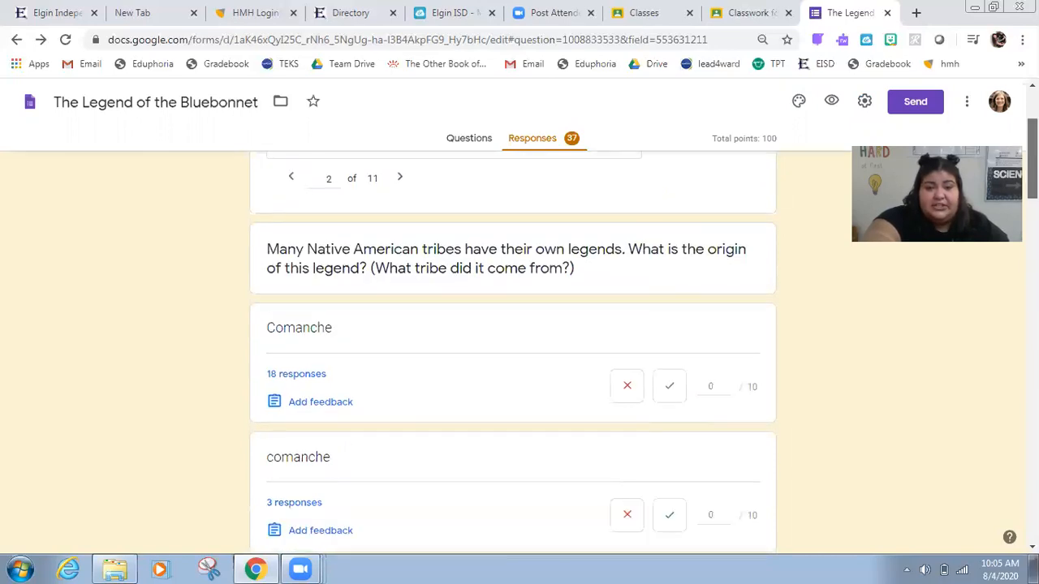
scroll(513, 349, up, 1)
scroll(513, 349, down, 1)
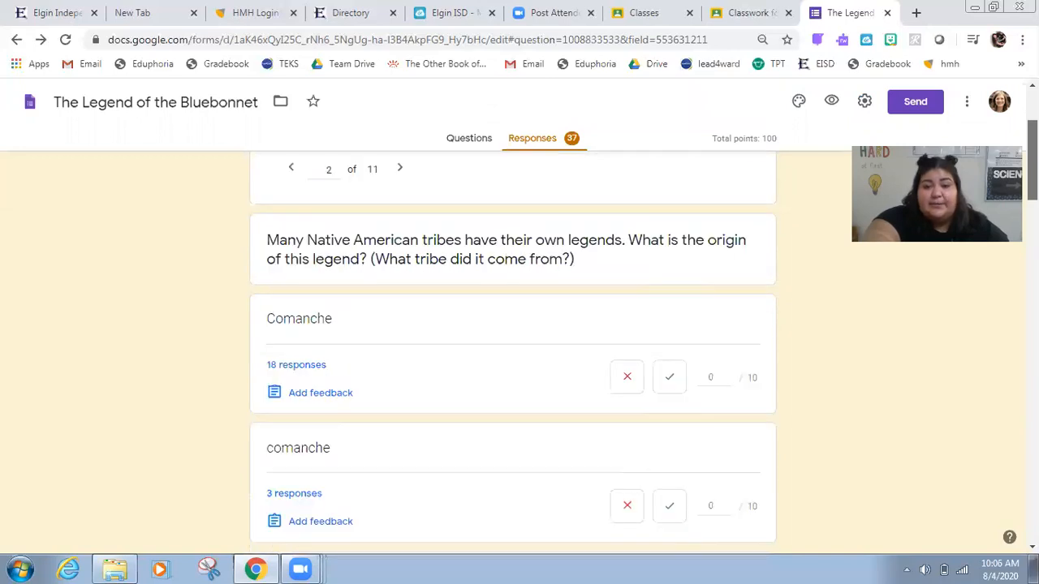
scroll(513, 350, down, 1)
scroll(513, 349, down, 1)
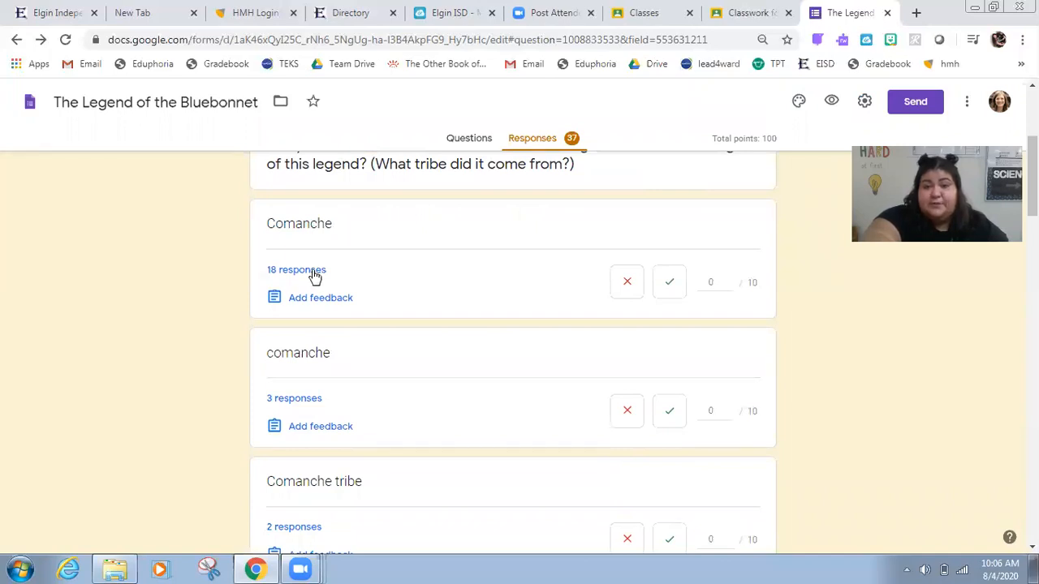
click(664, 285)
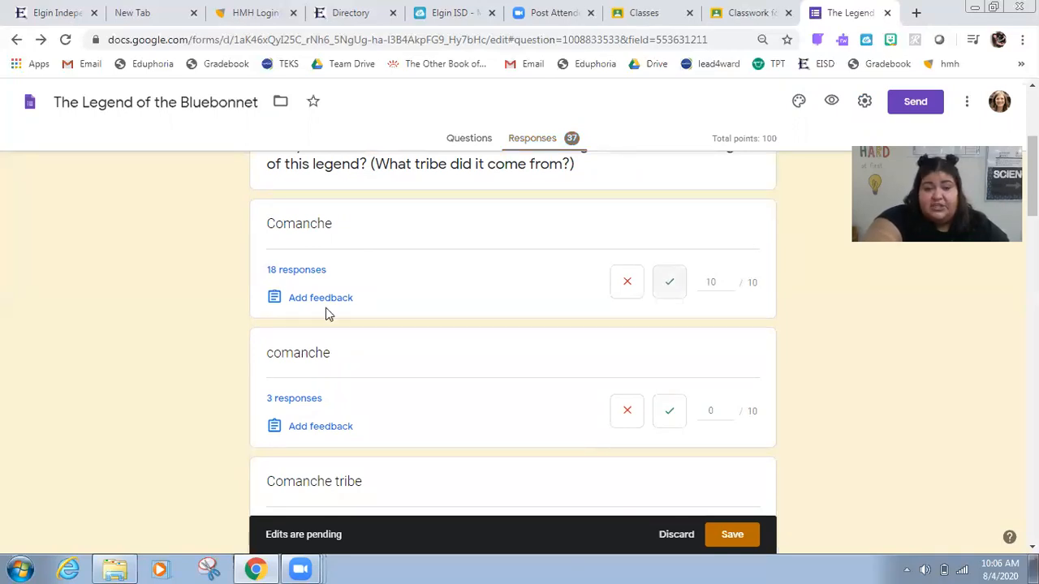
Step: Give the lowercase 'comanche' answer 9 out of 10 points
scroll(353, 315, down, 1)
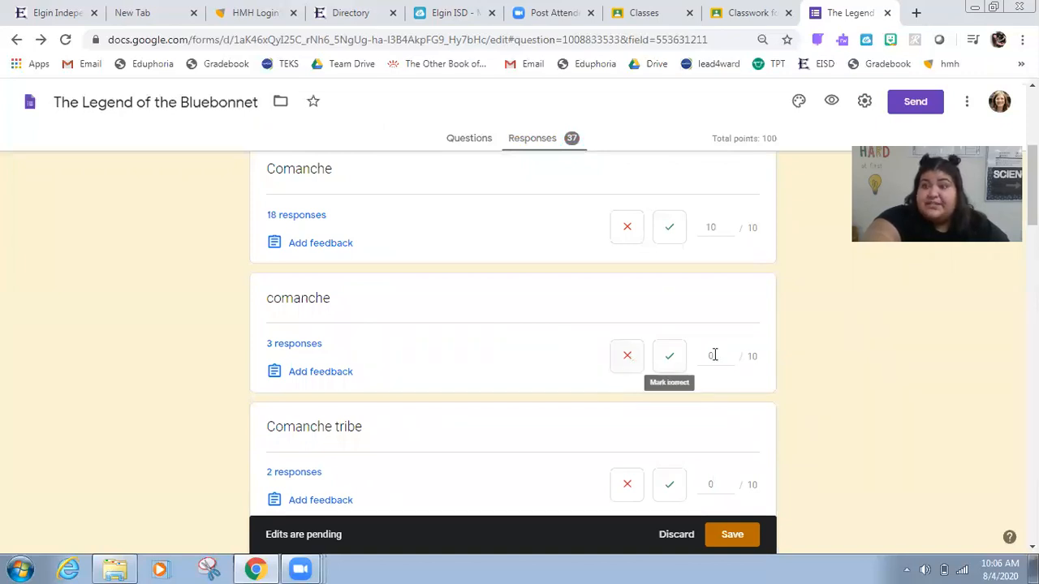
click(668, 366)
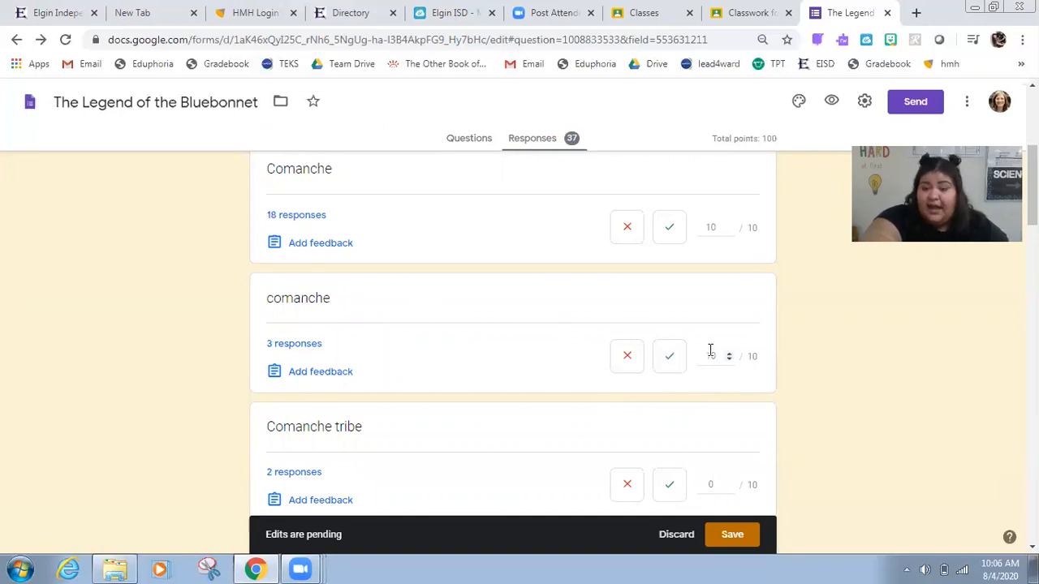
click(715, 356)
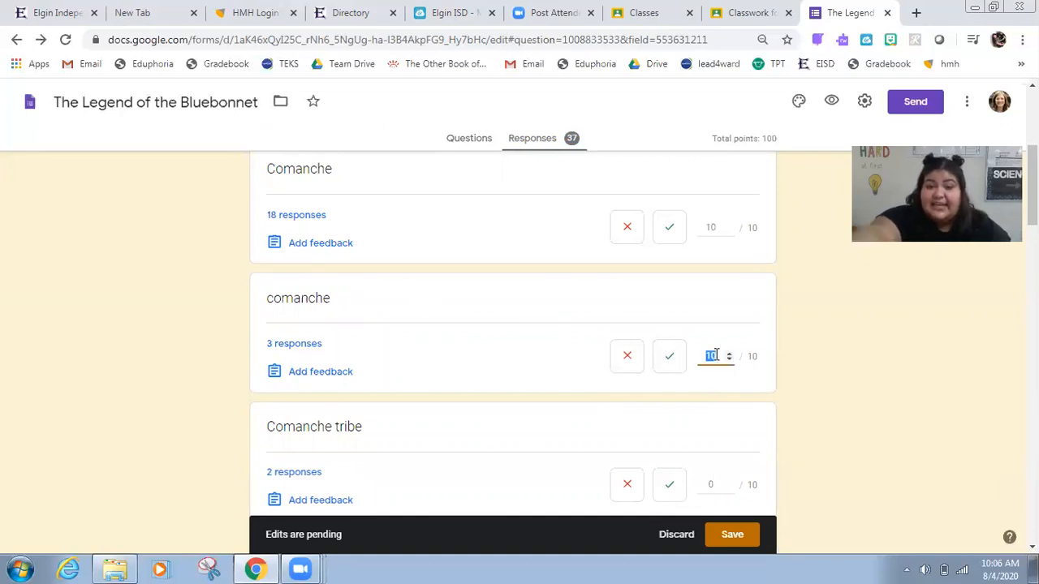
text(9)
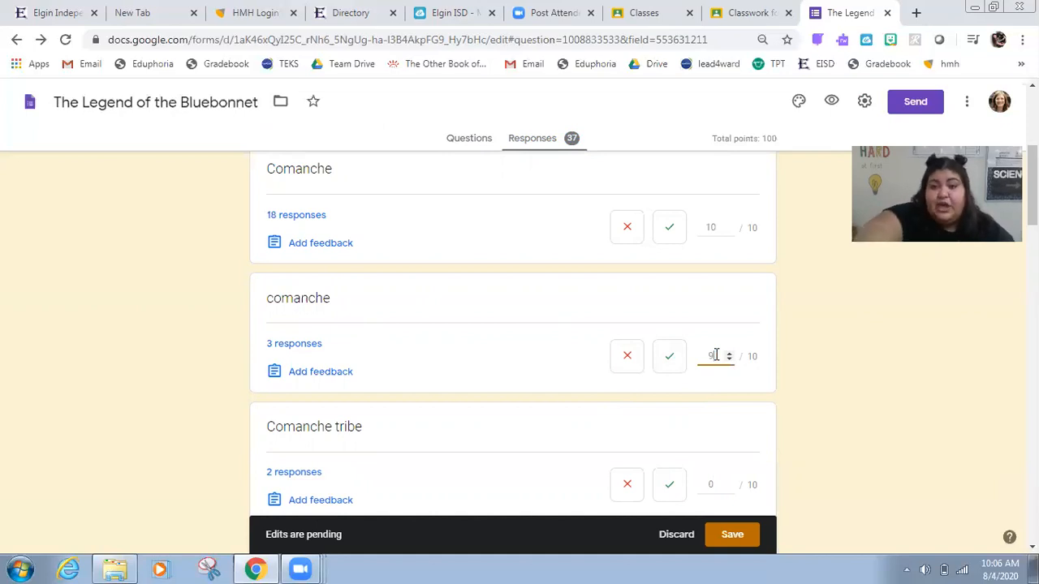
click(844, 321)
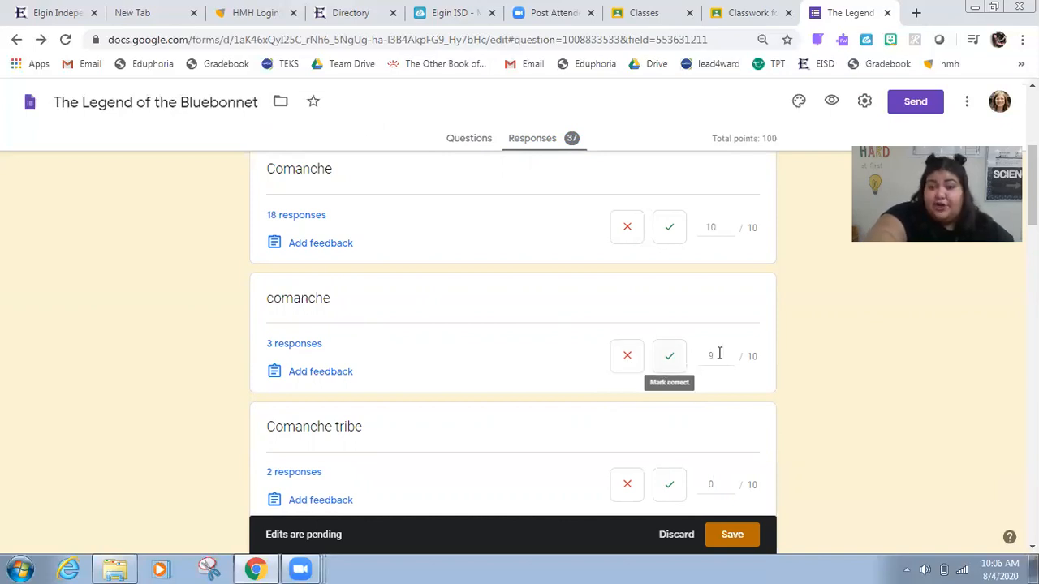
click(671, 358)
text(9)
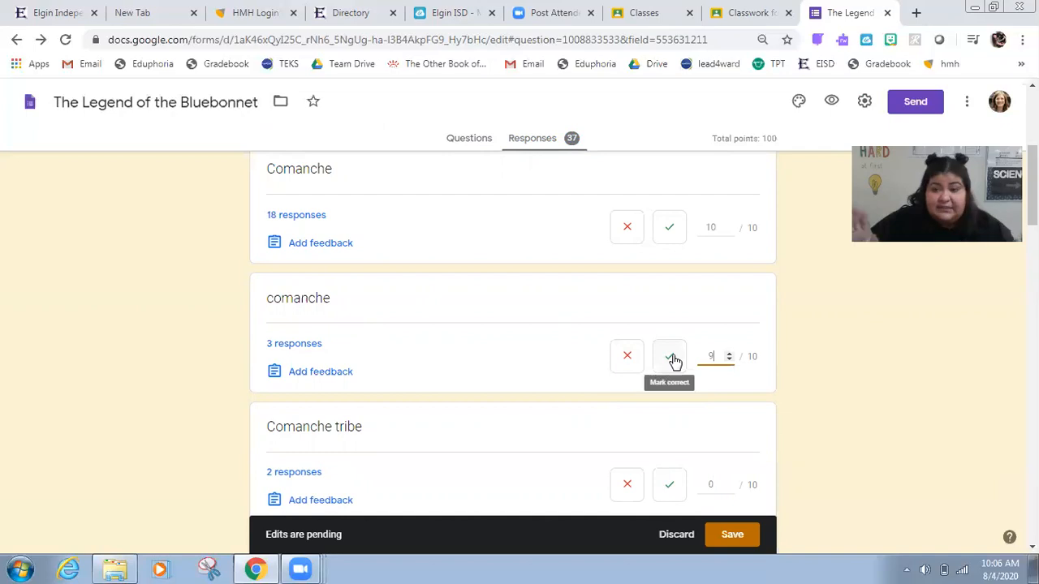
click(674, 361)
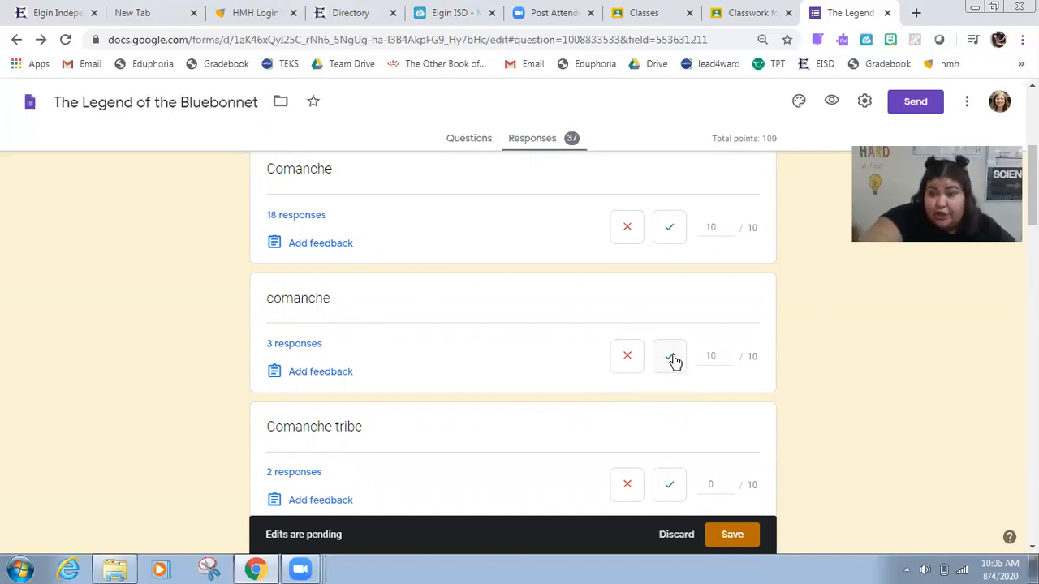
click(629, 366)
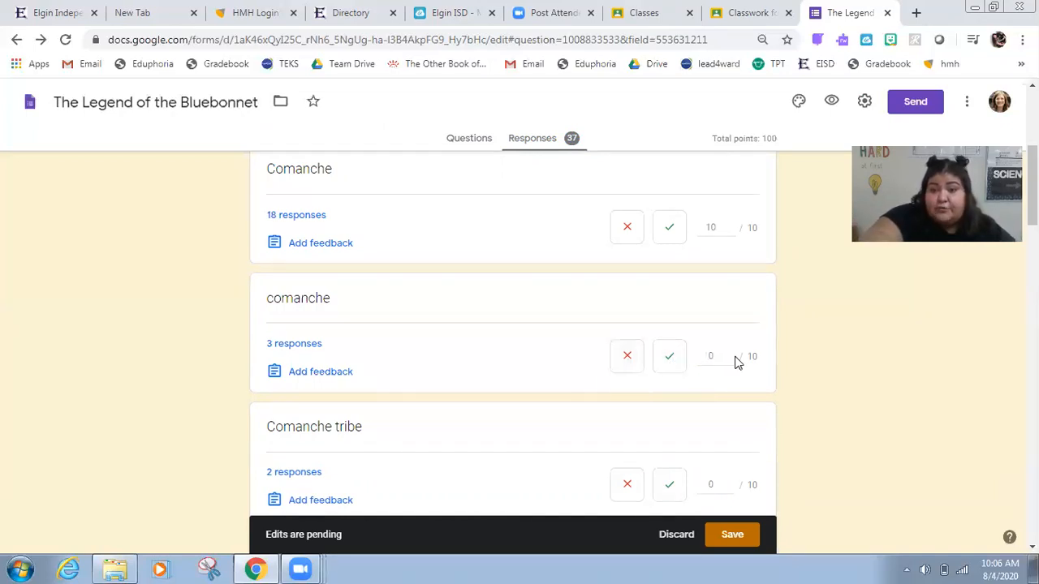
click(697, 363)
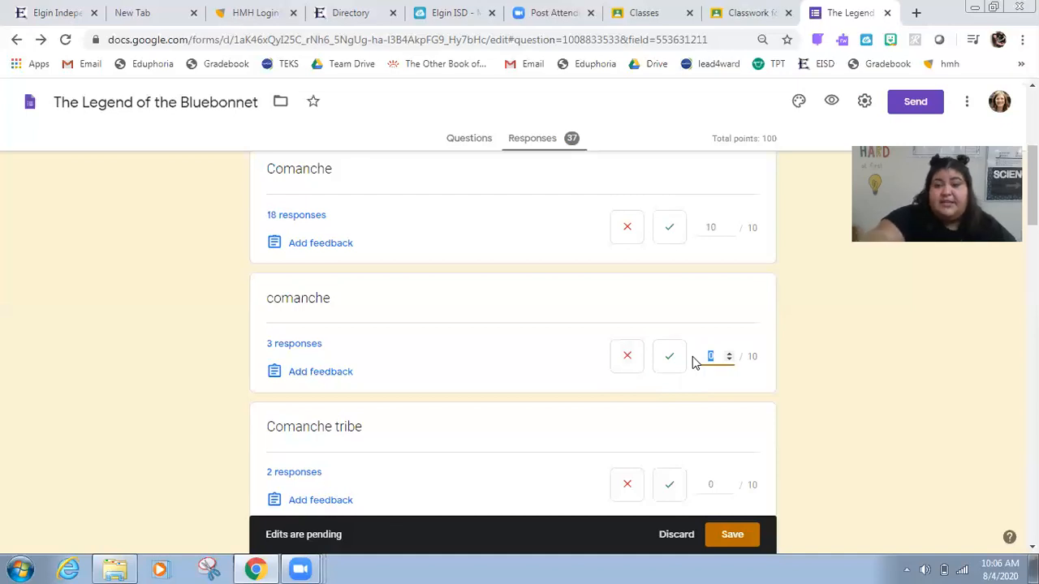
text(9)
click(939, 317)
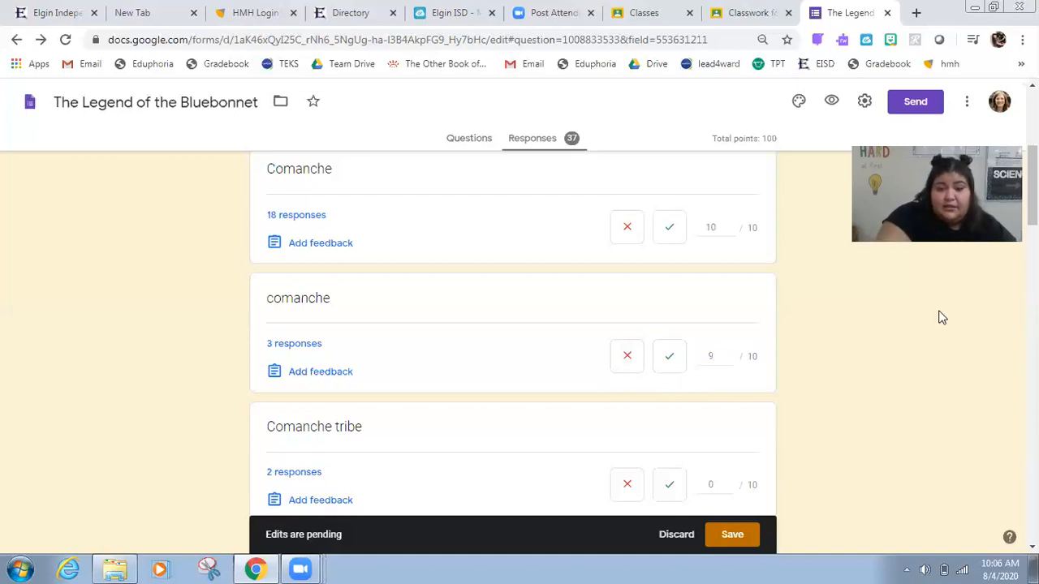
Step: Mark the 'Comanche tribe' answer correct
scroll(940, 317, down, 2)
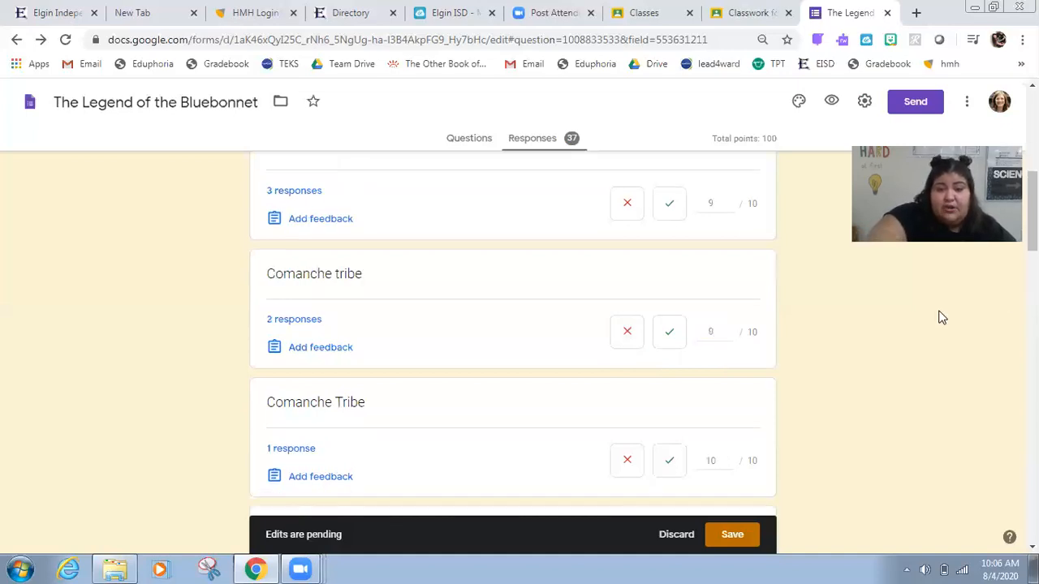
click(666, 334)
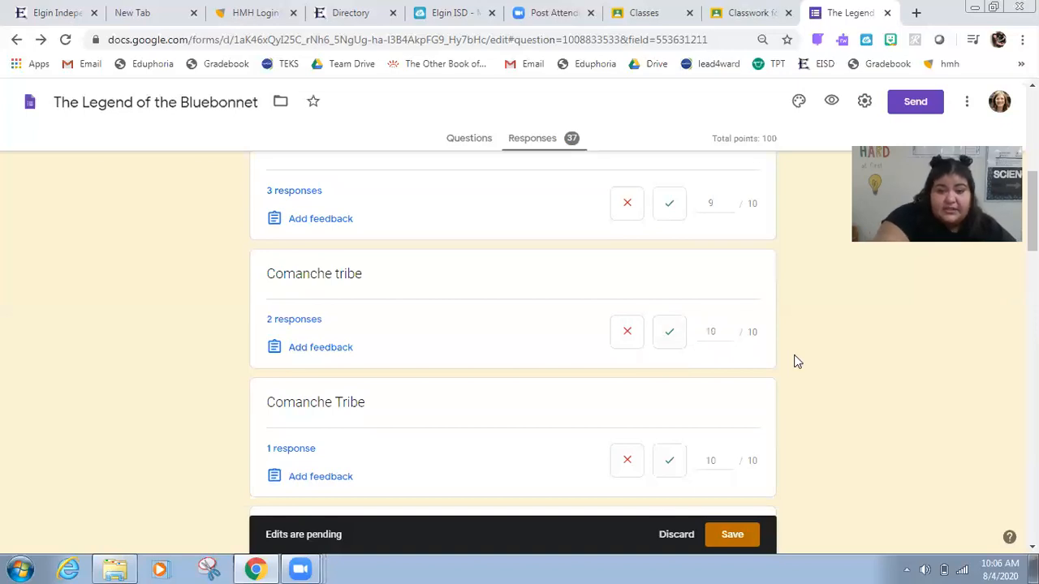
Step: Give the answer 'The wisest comanche are from Texas' 9 out of 10 points
scroll(796, 361, down, 1)
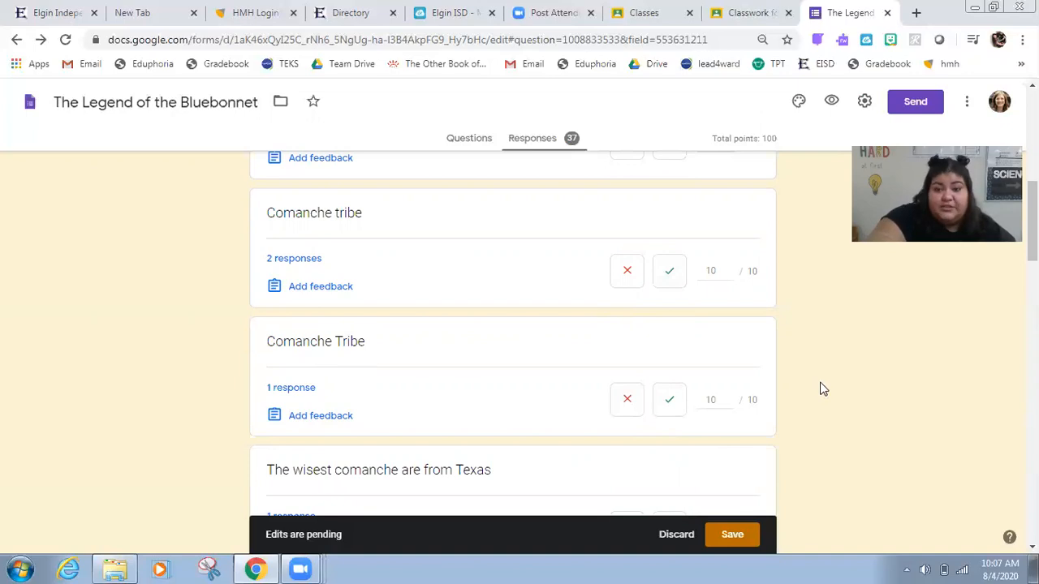
scroll(819, 390, down, 2)
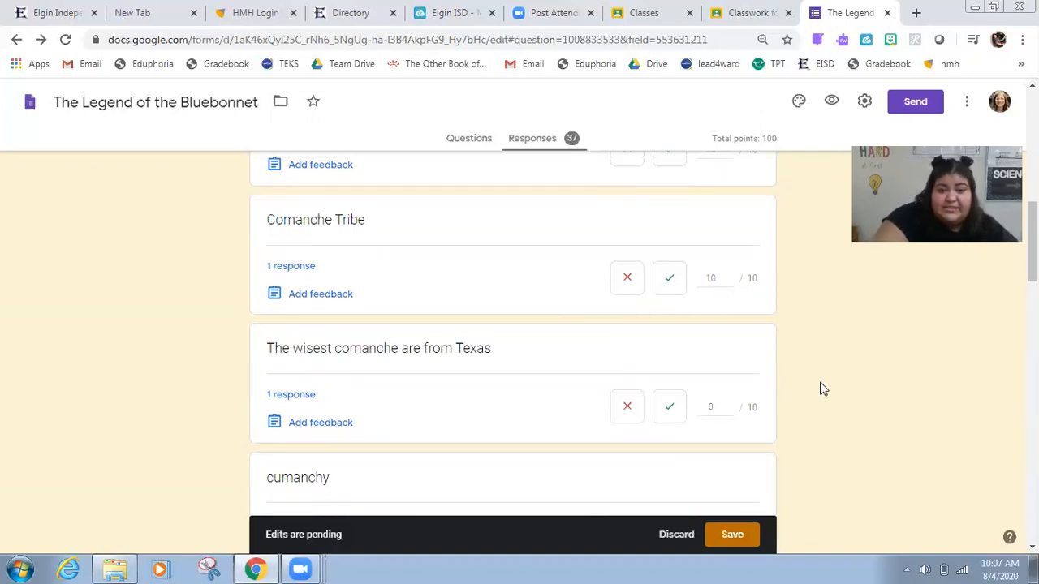
scroll(730, 357, down, 1)
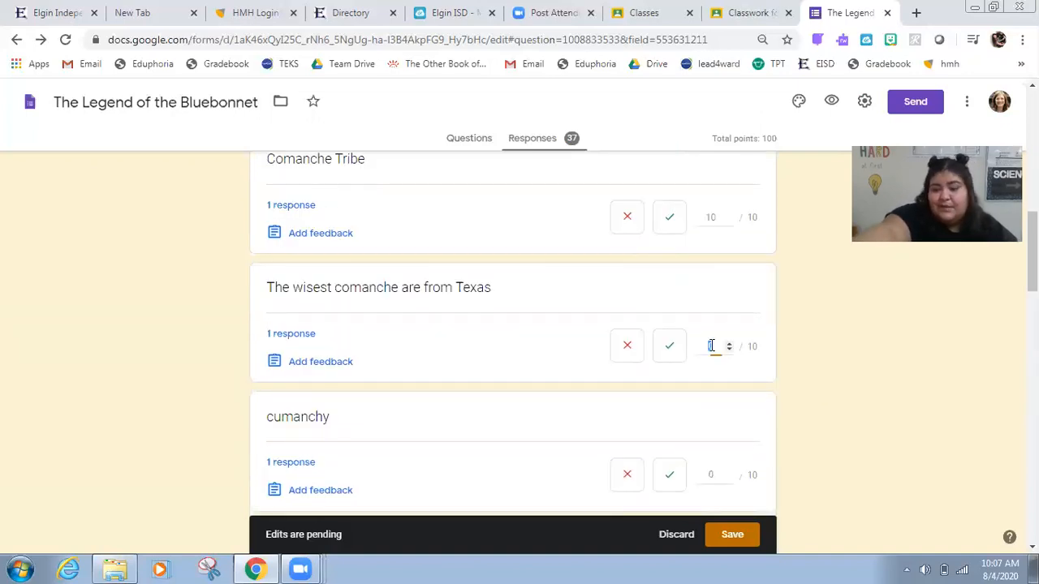
click(709, 346)
text(9)
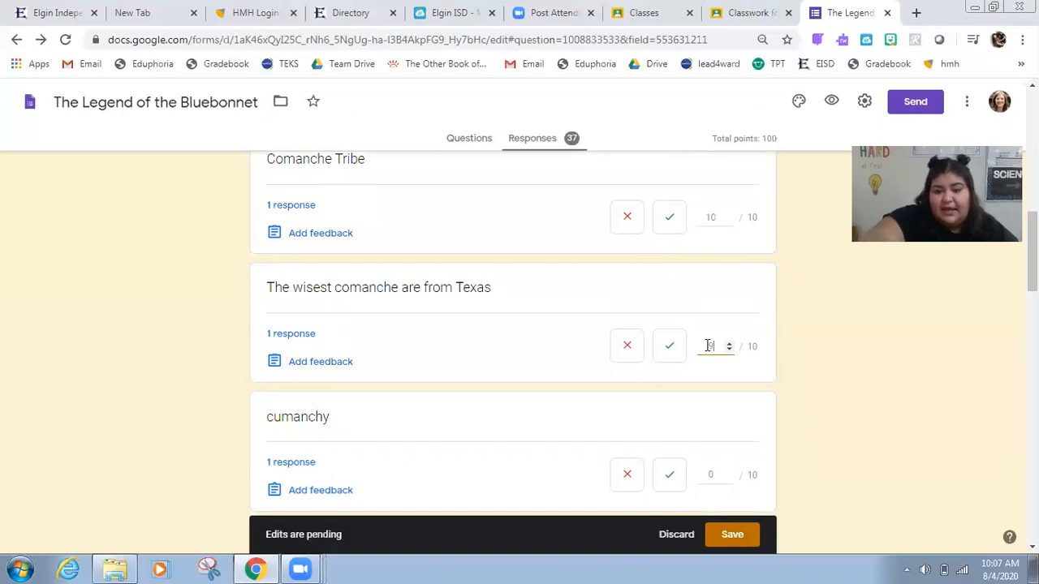
click(787, 344)
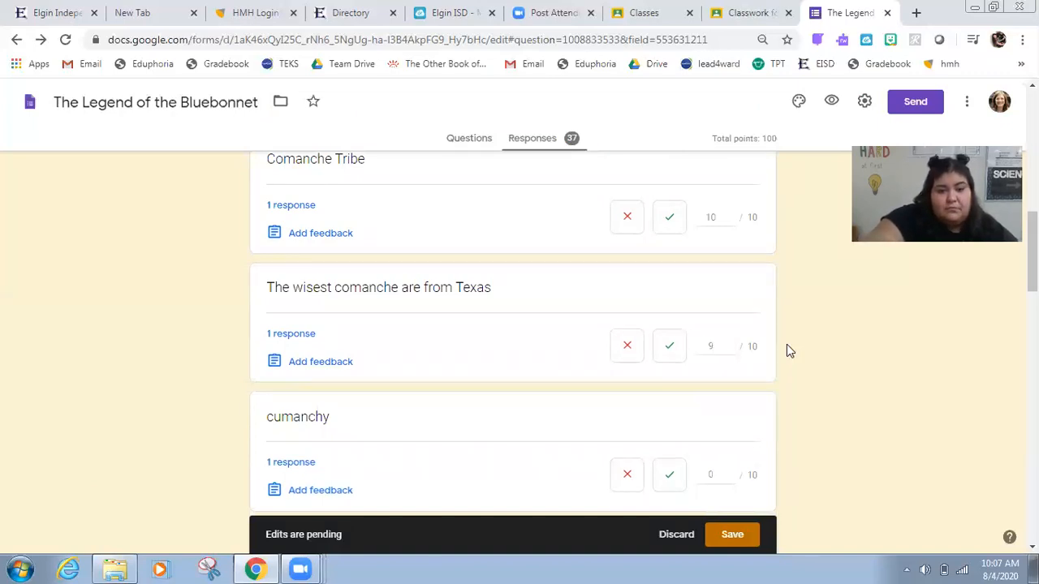
scroll(725, 365, down, 2)
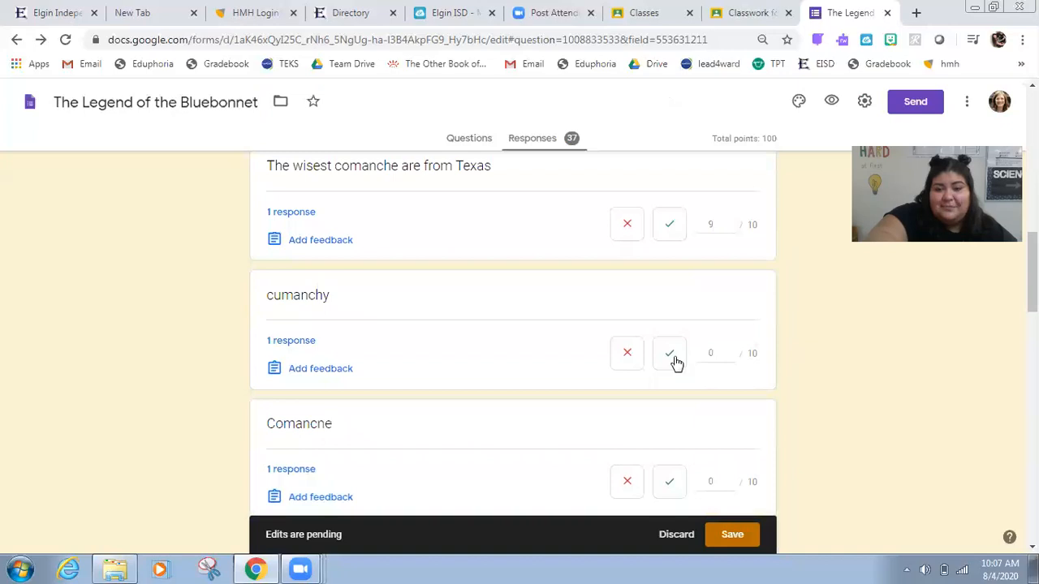
Step: Give the 'cumanchy' answer 9 out of 10 points
click(724, 353)
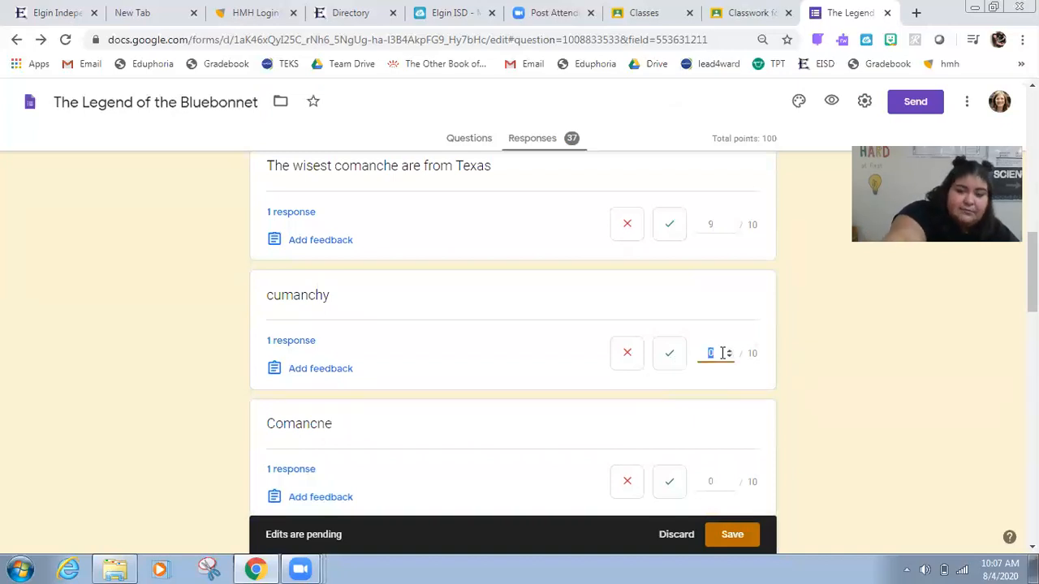
text(9)
click(807, 363)
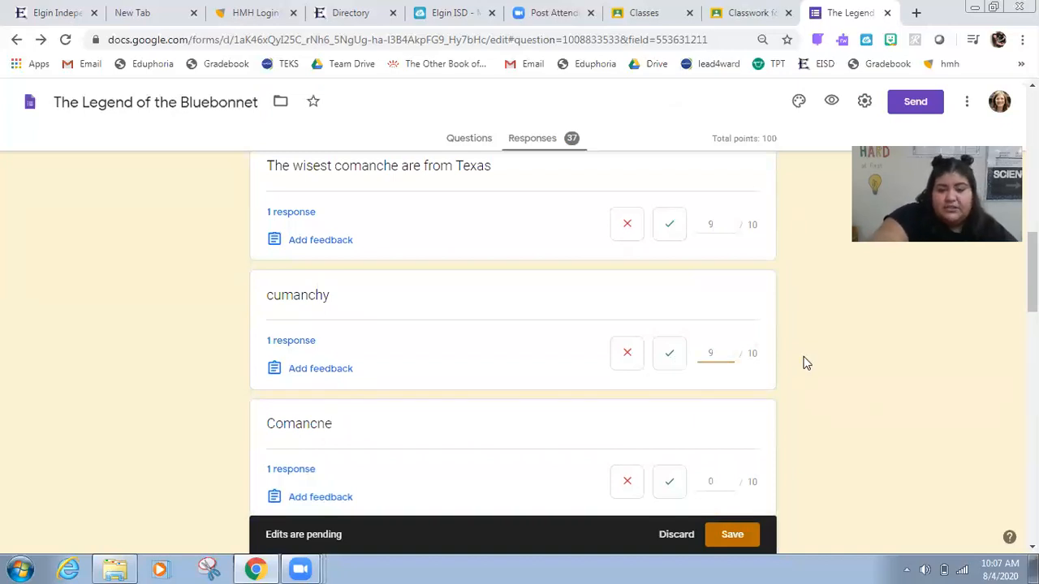
Step: Give the 'Comancne' answer 9 out of 10 points
scroll(771, 386, down, 1)
scroll(714, 429, down, 1)
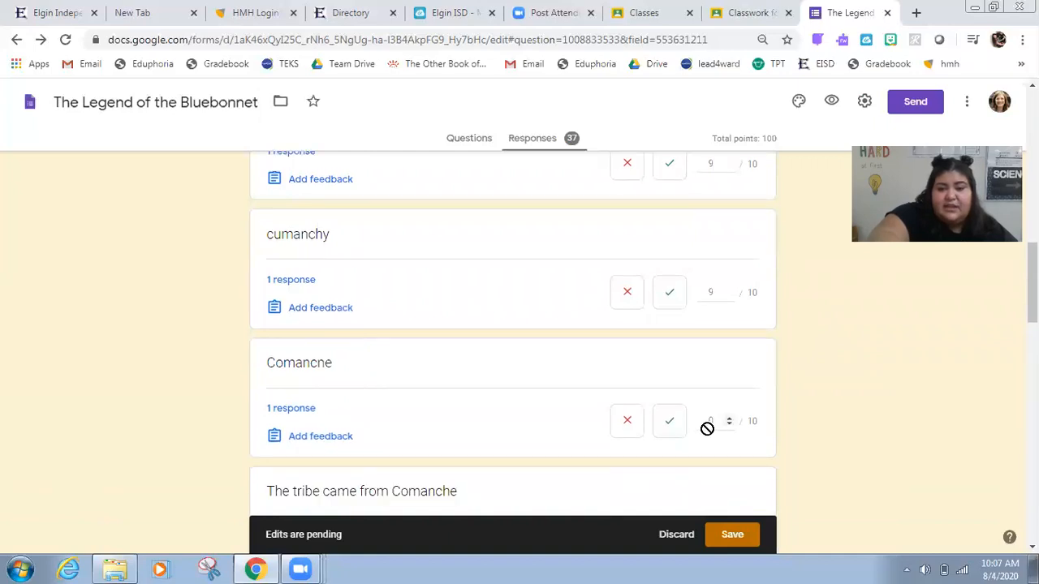
click(709, 434)
text(9)
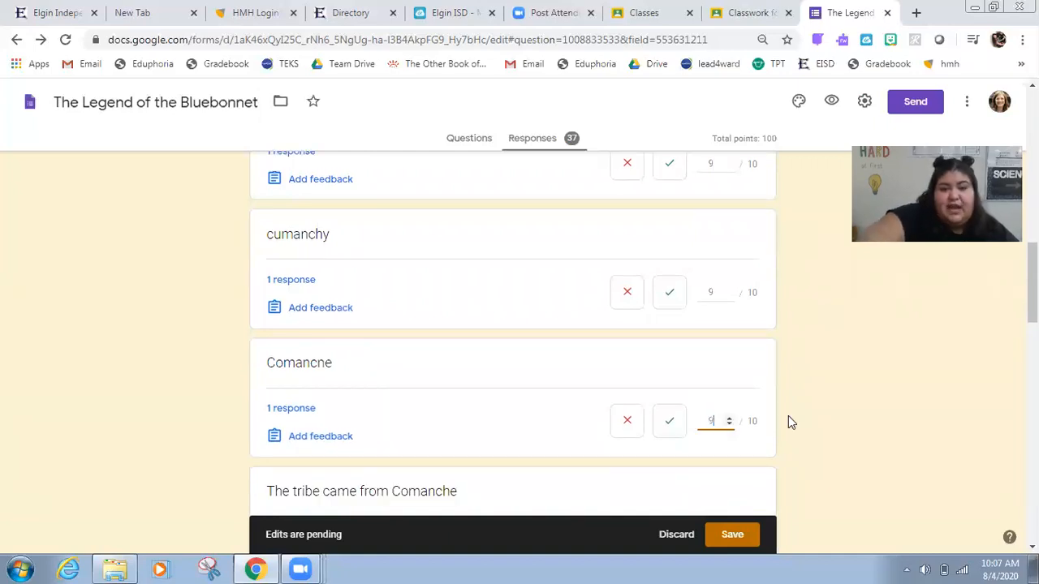
click(834, 423)
Step: Mark the answer 'The tribe came from Comanche' correct
scroll(833, 422, down, 2)
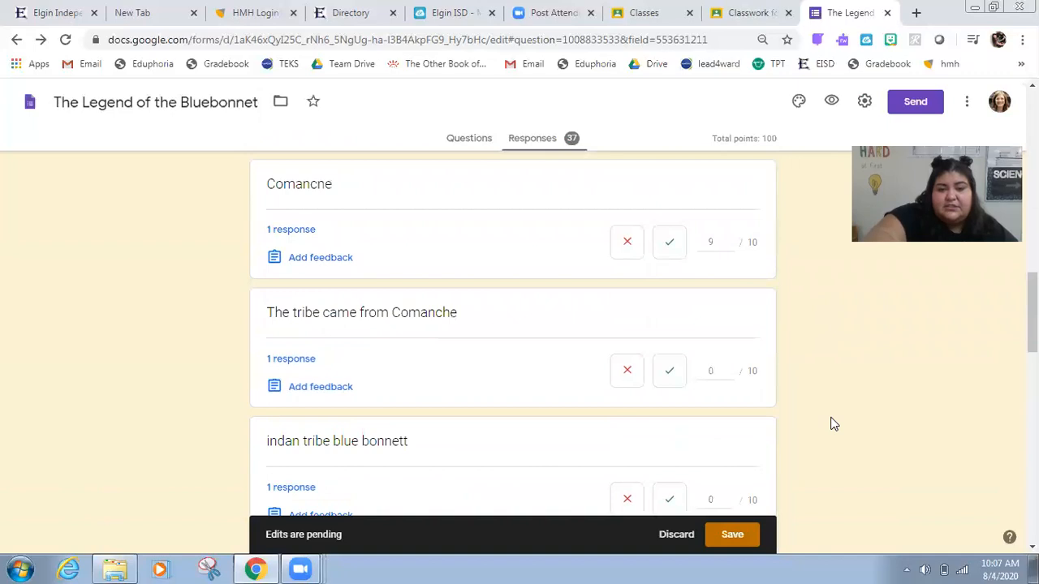
scroll(536, 443, down, 1)
click(682, 334)
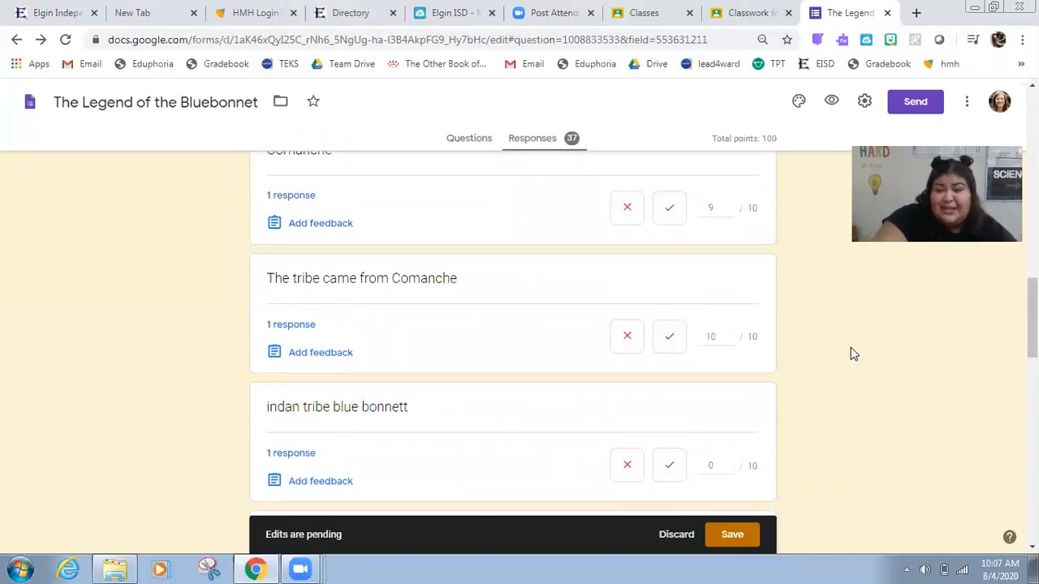
Step: Mark 'indan tribe blue bonnett' incorrect and the 'Comanche.' answer correct
scroll(854, 354, down, 1)
scroll(854, 354, down, 2)
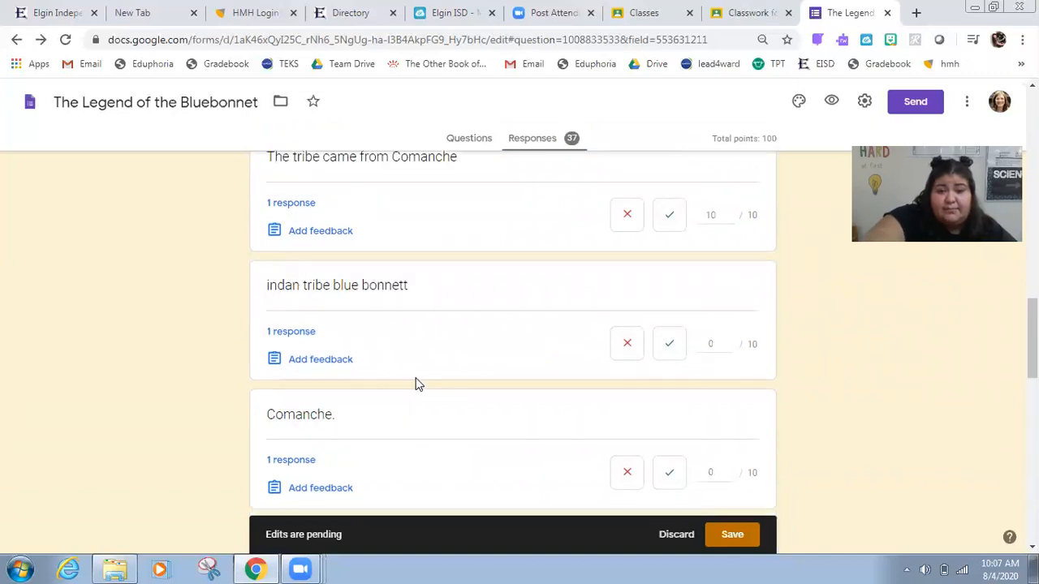
click(630, 350)
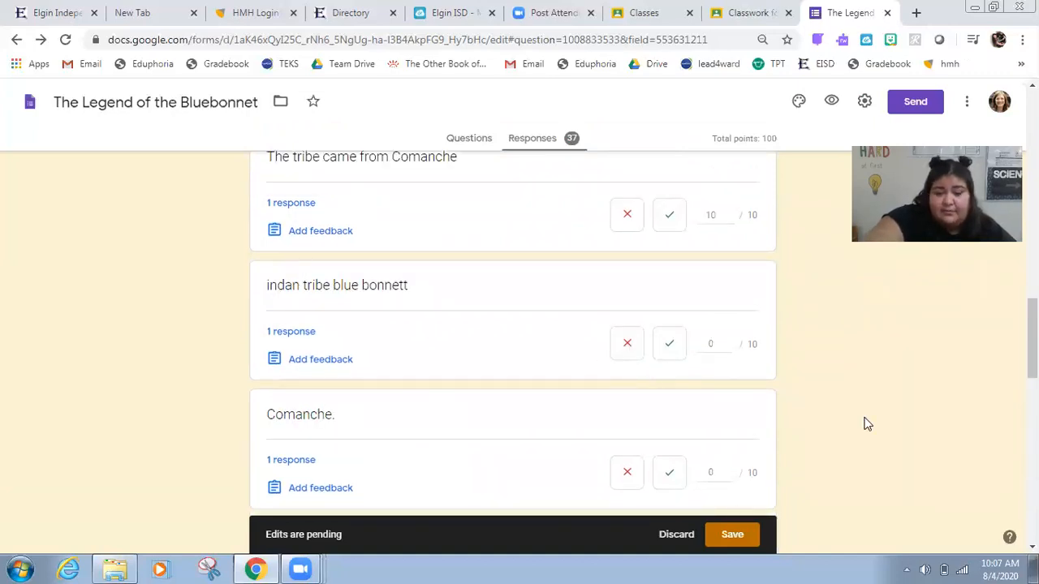
scroll(278, 401, down, 1)
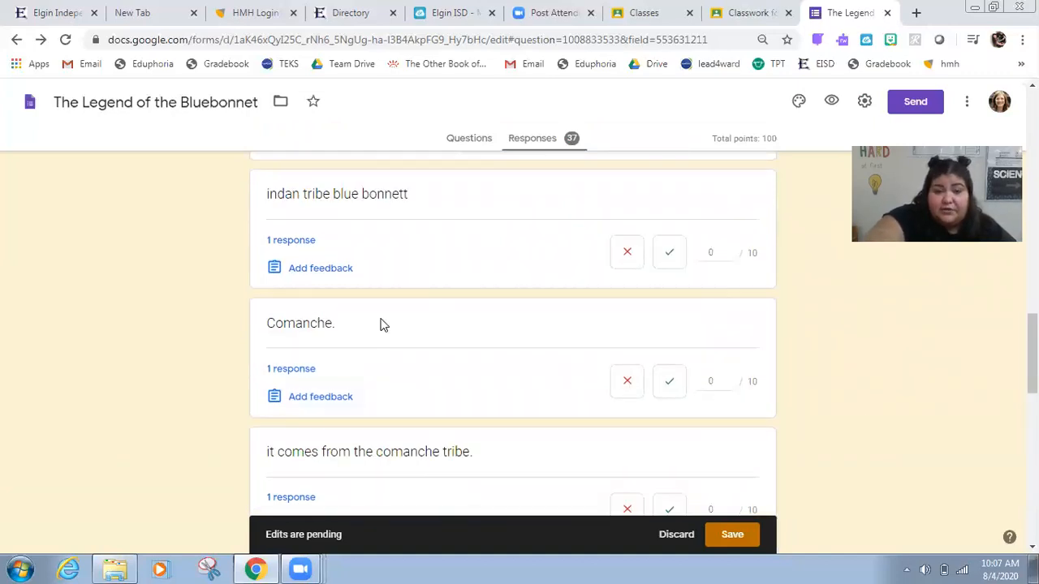
click(668, 386)
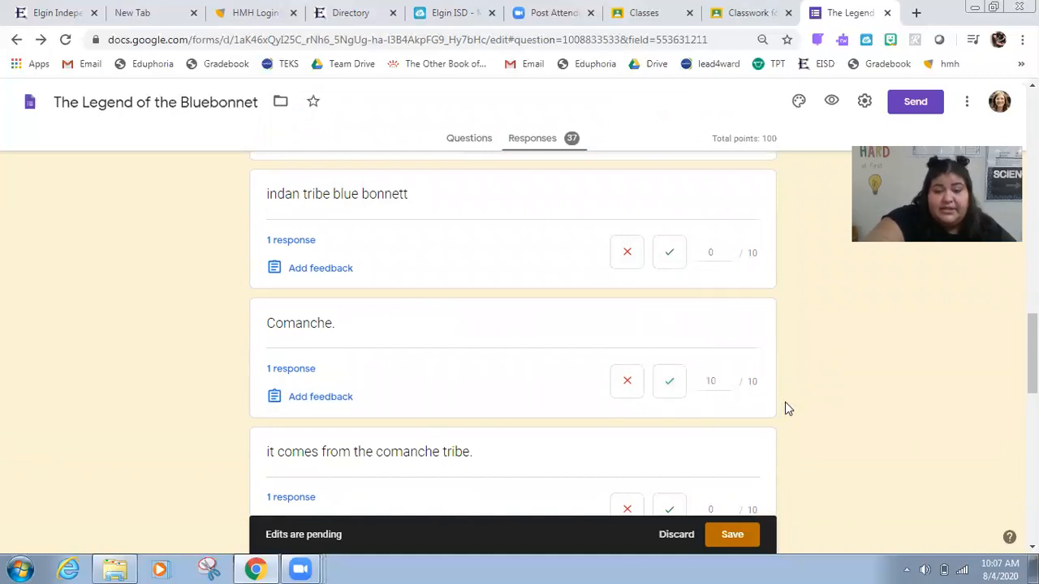
Step: Mark 'it comes from the comanche tribe.' and 'The name of the tribe is Comanche.' correct
scroll(785, 401, down, 1)
scroll(667, 370, down, 1)
click(667, 359)
click(669, 487)
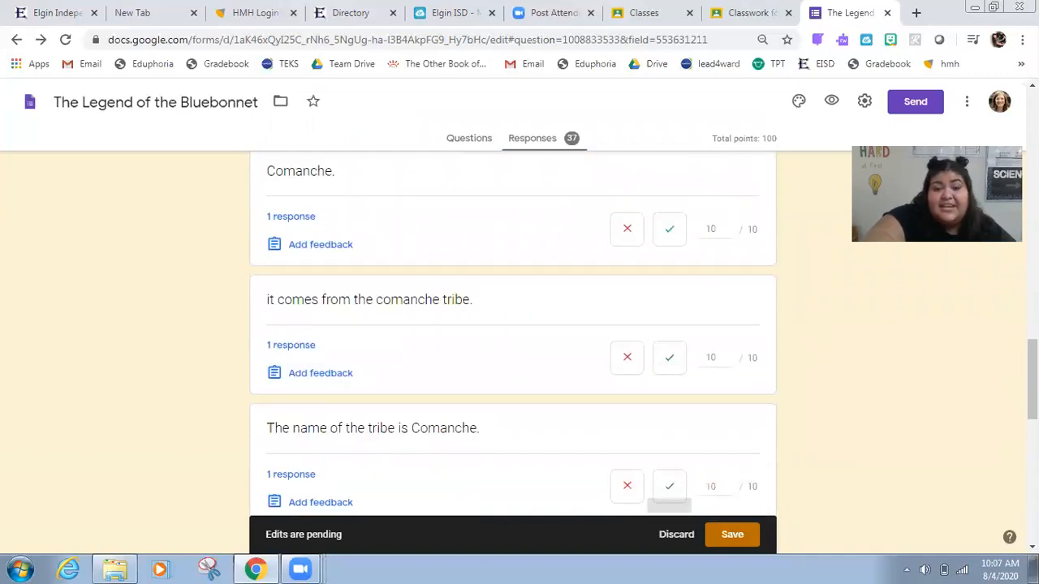
Step: Mark the 'Canadians' answer incorrect and 'The Comanche Tribe.' correct
scroll(513, 333, down, 3)
scroll(513, 333, up, 1)
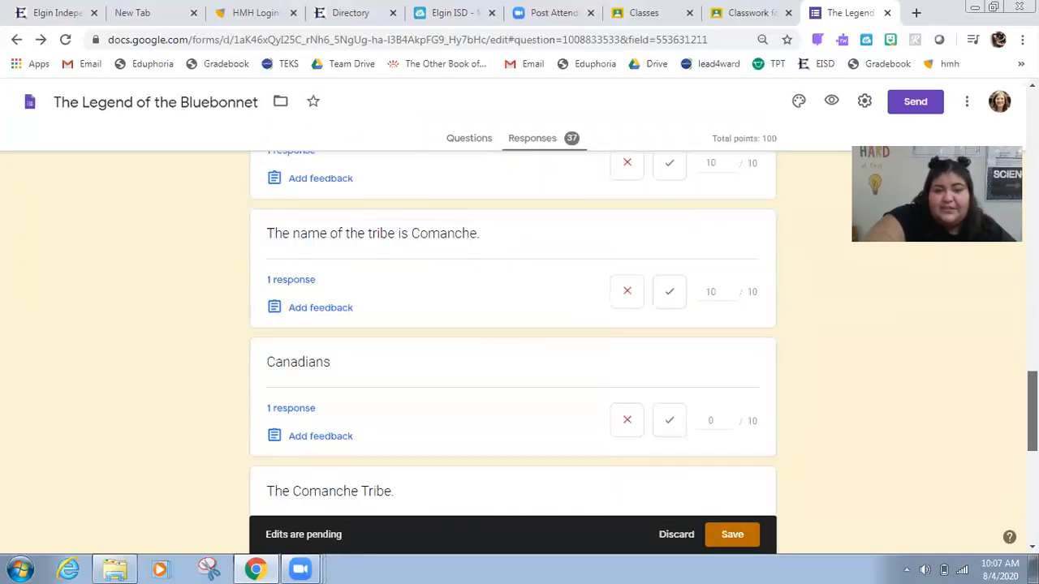
scroll(596, 371, down, 1)
click(626, 362)
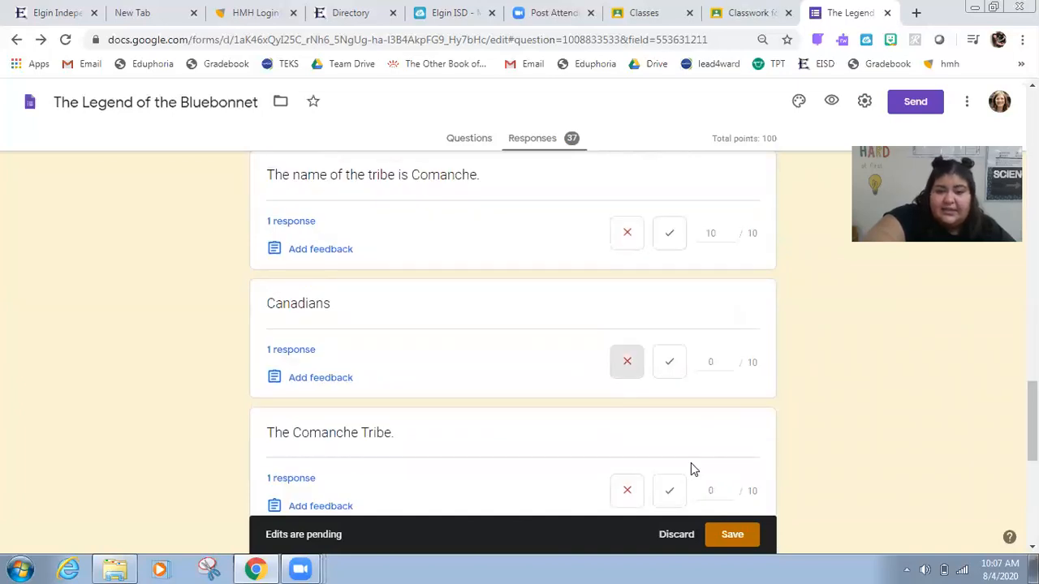
click(670, 491)
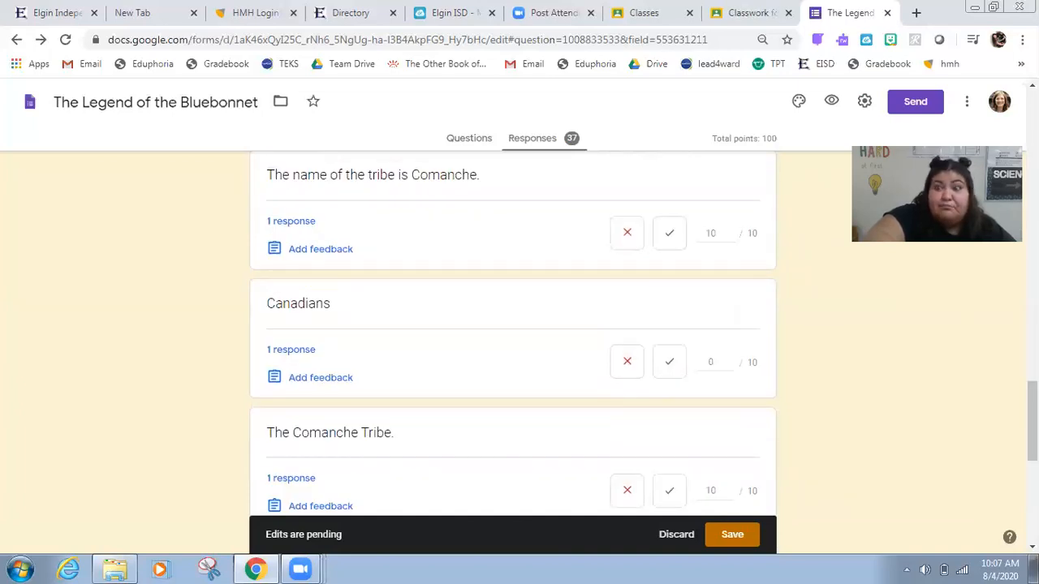
Step: Scroll through the remaining answers to question 2
scroll(513, 333, down, 2)
scroll(427, 338, down, 2)
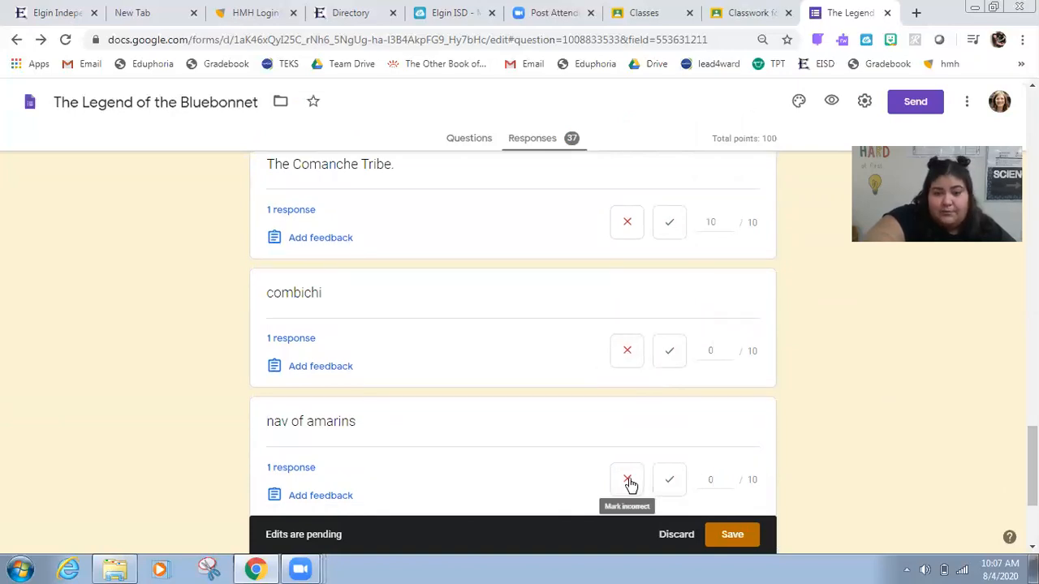
scroll(513, 332, down, 2)
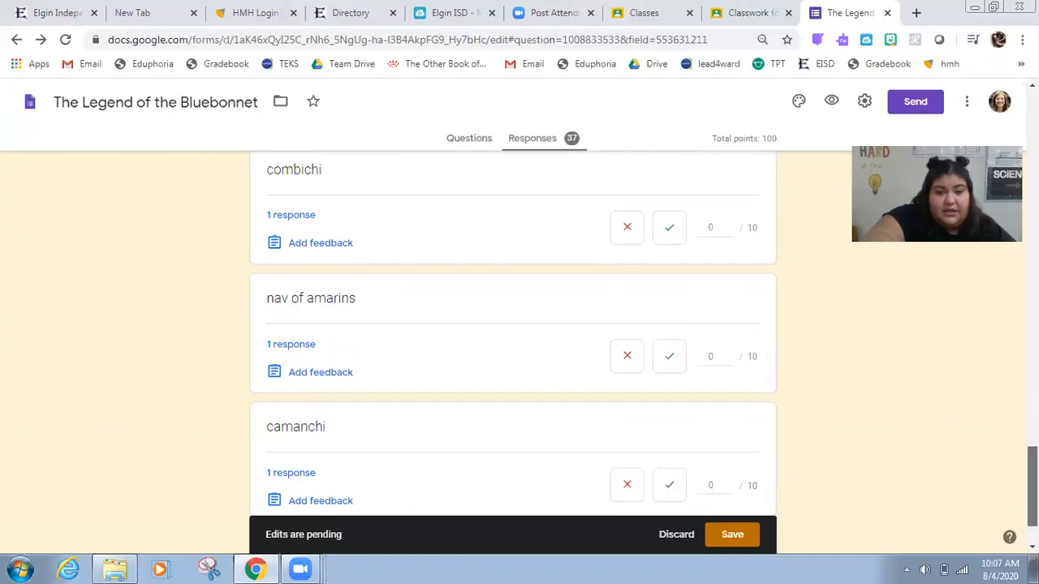
scroll(513, 333, down, 1)
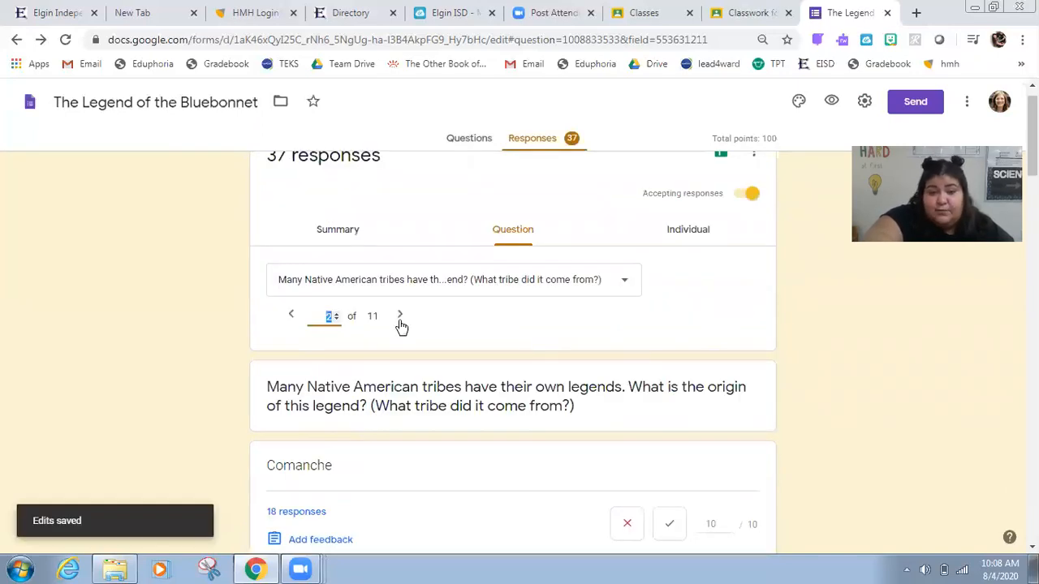
Step: Advance to question 4 about Mother Earth and review its graded responses
click(400, 316)
click(399, 317)
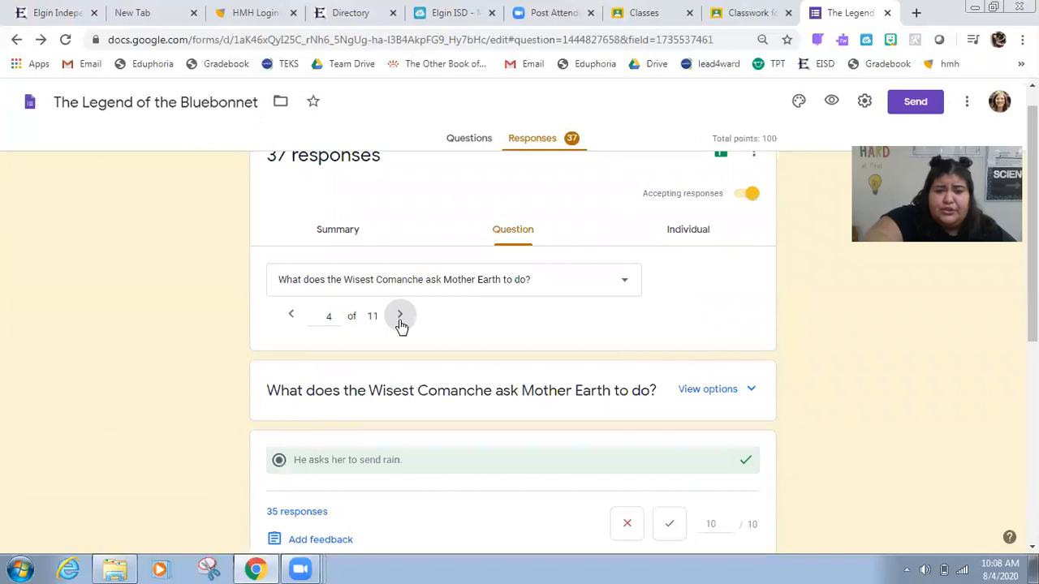
scroll(513, 349, down, 1)
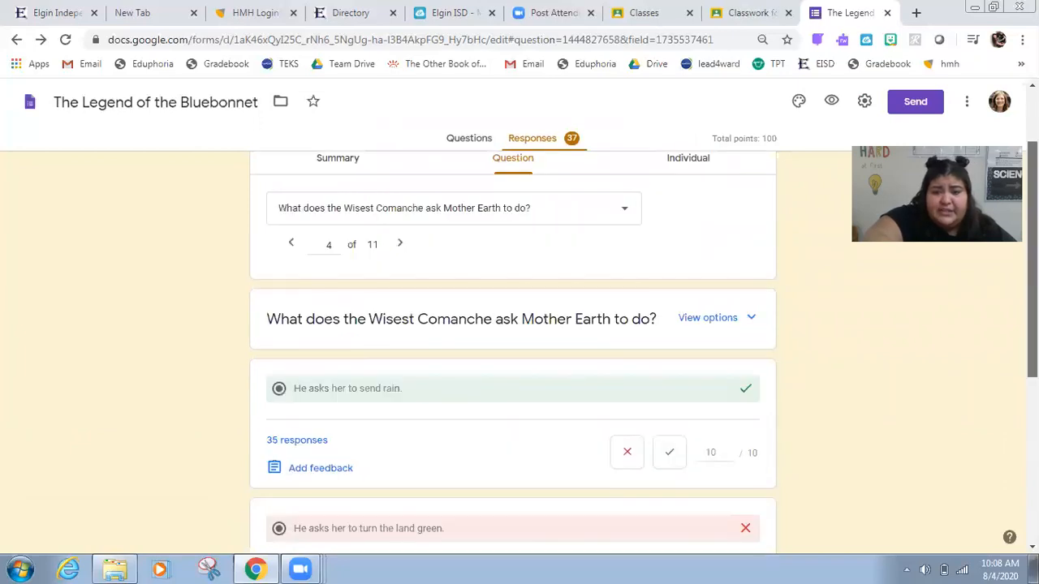
scroll(513, 349, down, 1)
scroll(513, 349, down, 1)
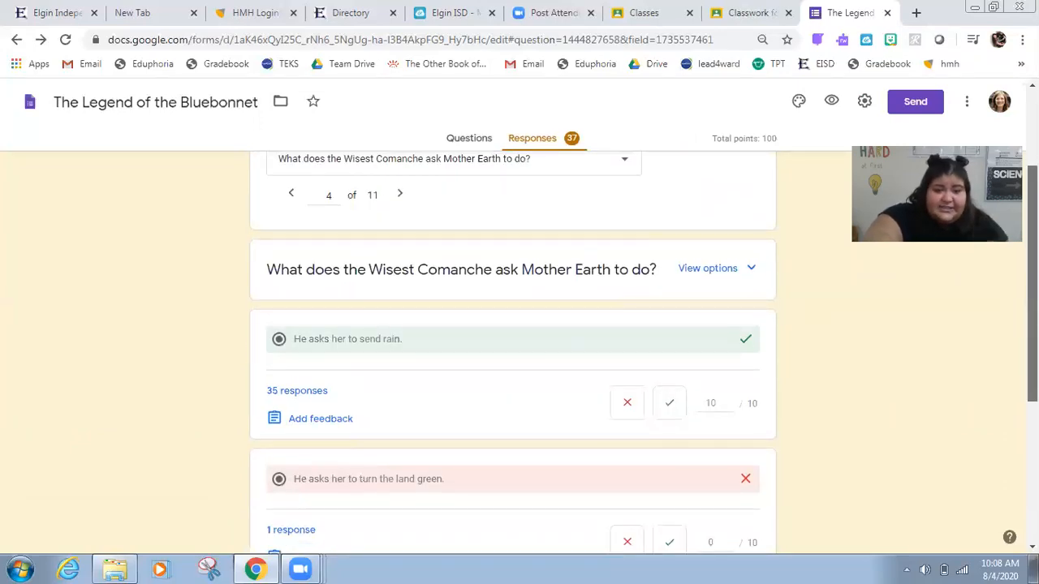
scroll(513, 349, down, 1)
scroll(513, 349, down, 1)
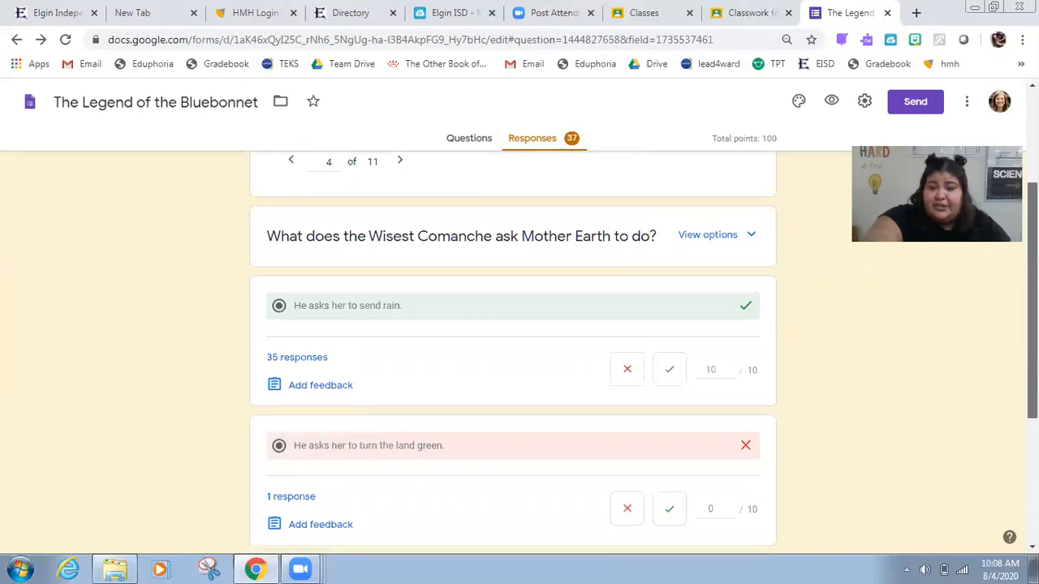
scroll(514, 349, down, 3)
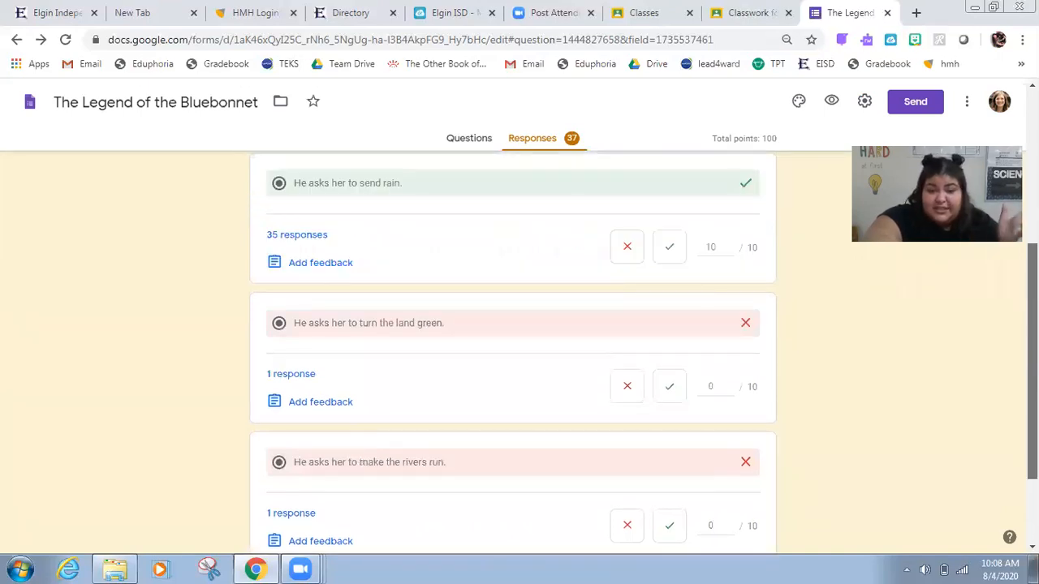
scroll(513, 349, down, 3)
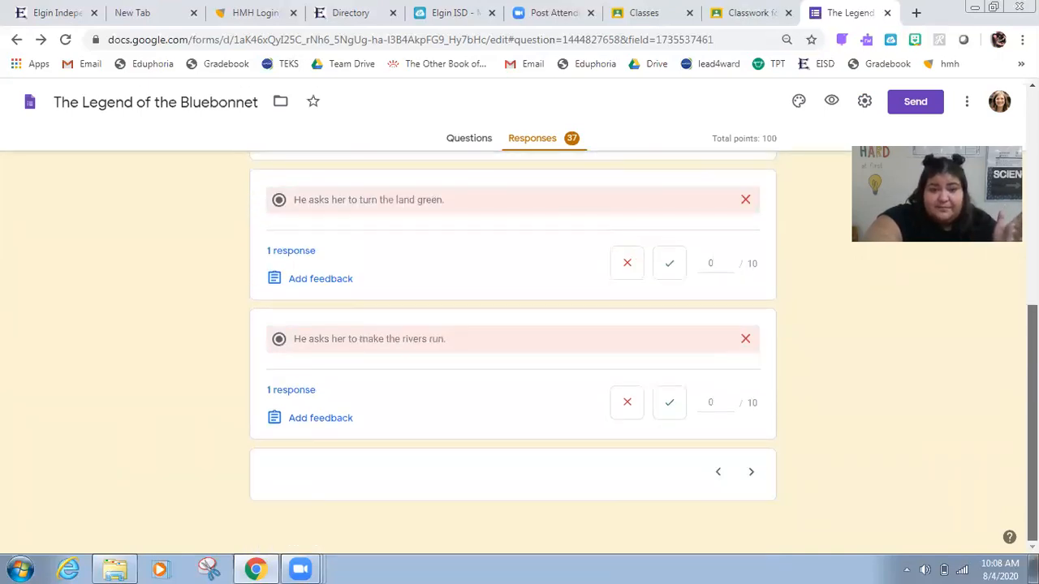
scroll(513, 349, up, 8)
scroll(513, 349, up, 3)
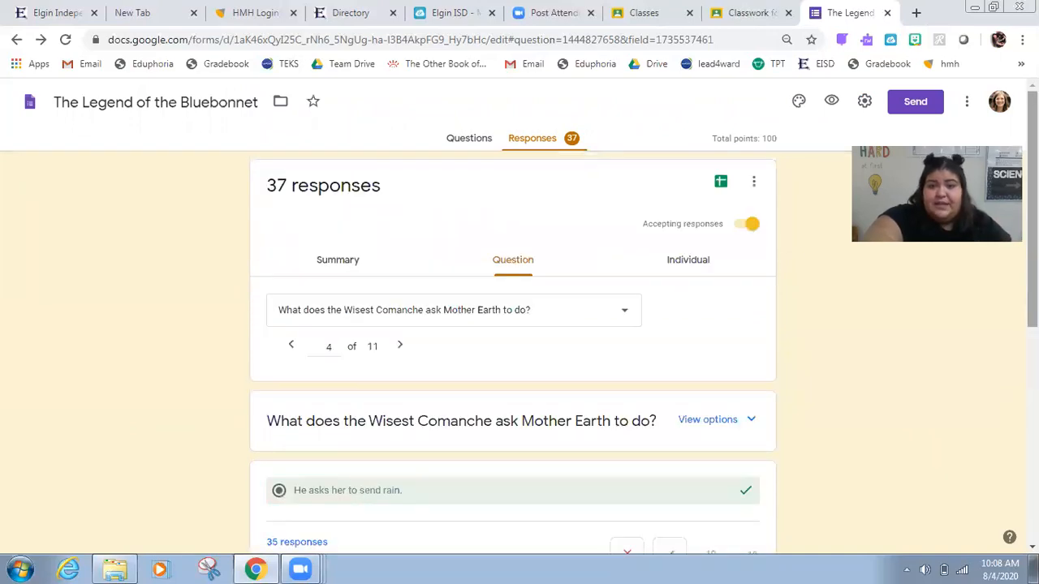
Step: Close the form and open the 'Legends: Part 2' assignment's student work in Classroom
click(889, 13)
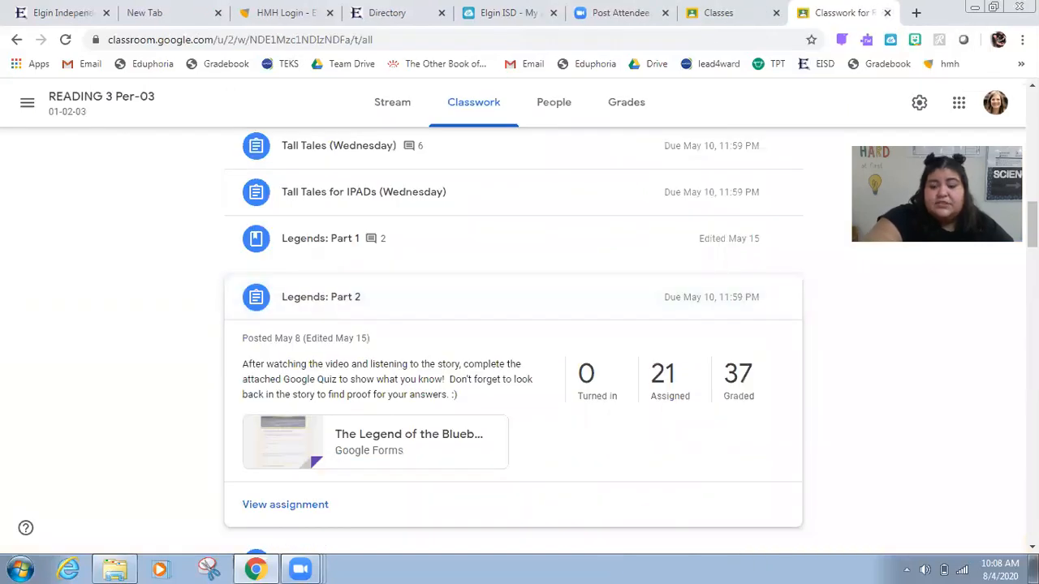
scroll(374, 430, up, 1)
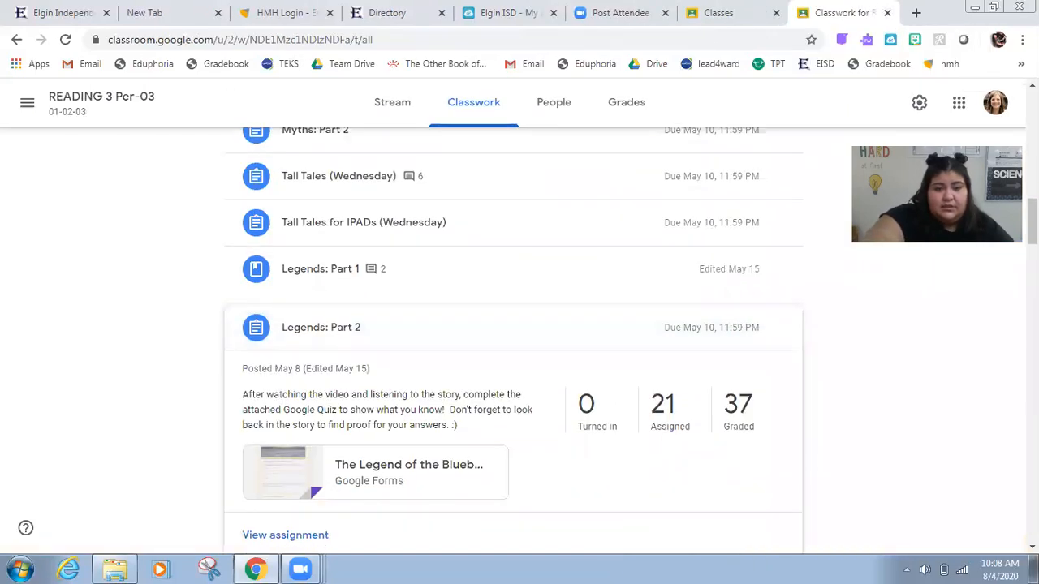
scroll(371, 427, up, 1)
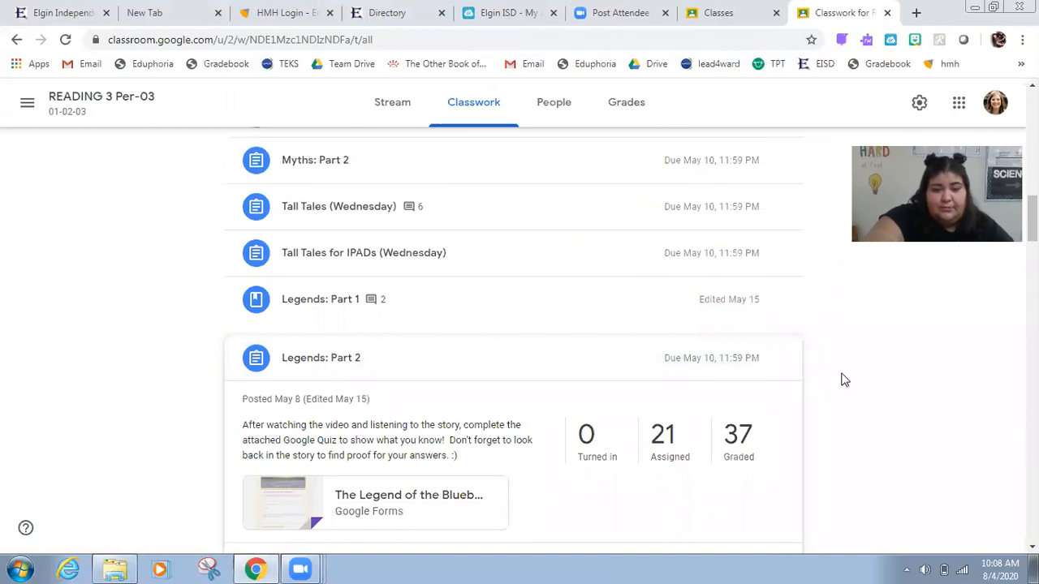
scroll(844, 380, down, 2)
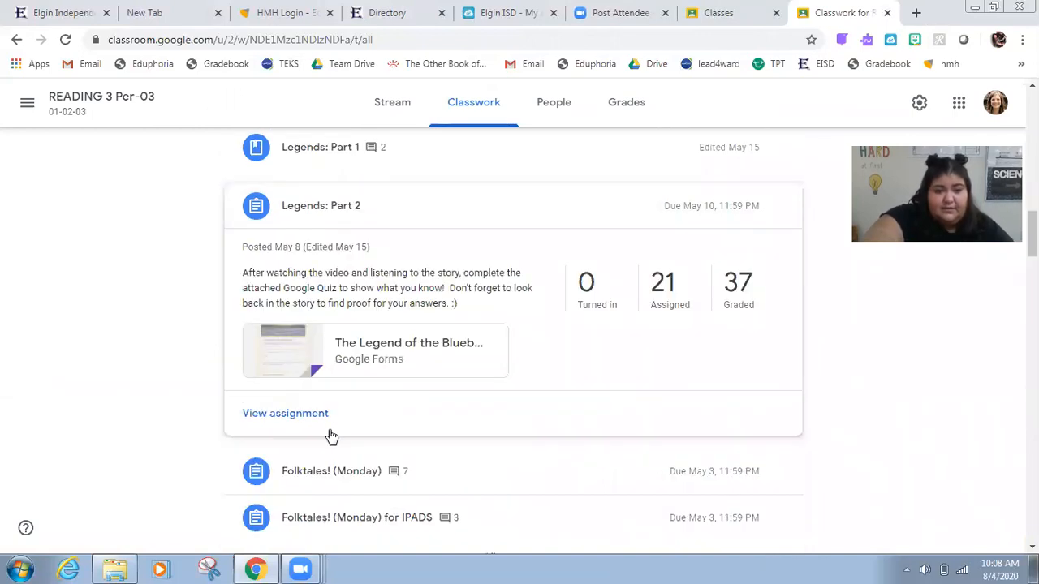
click(308, 418)
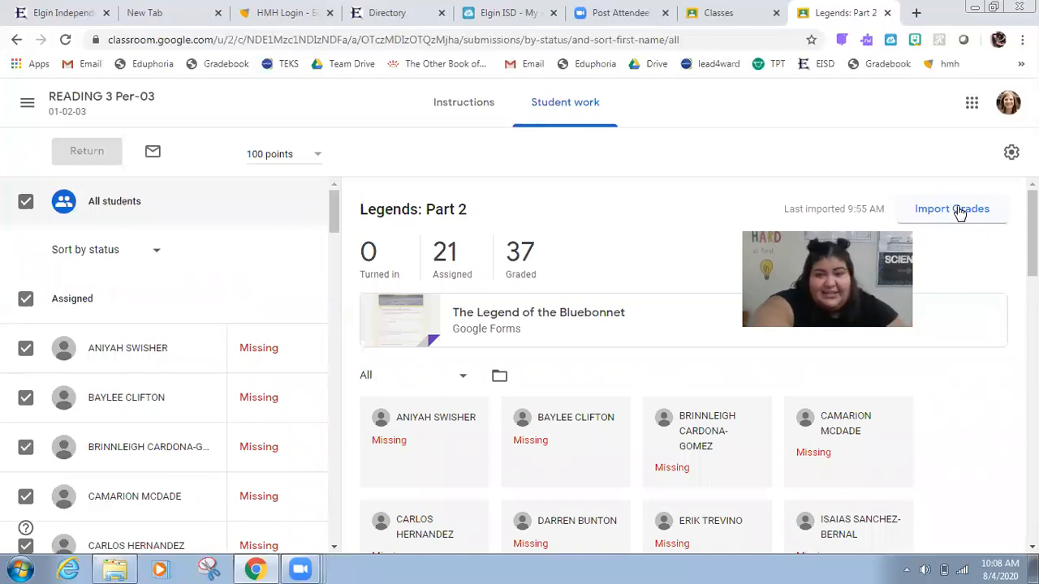
Step: Import the grades from the quiz into the assignment
click(958, 210)
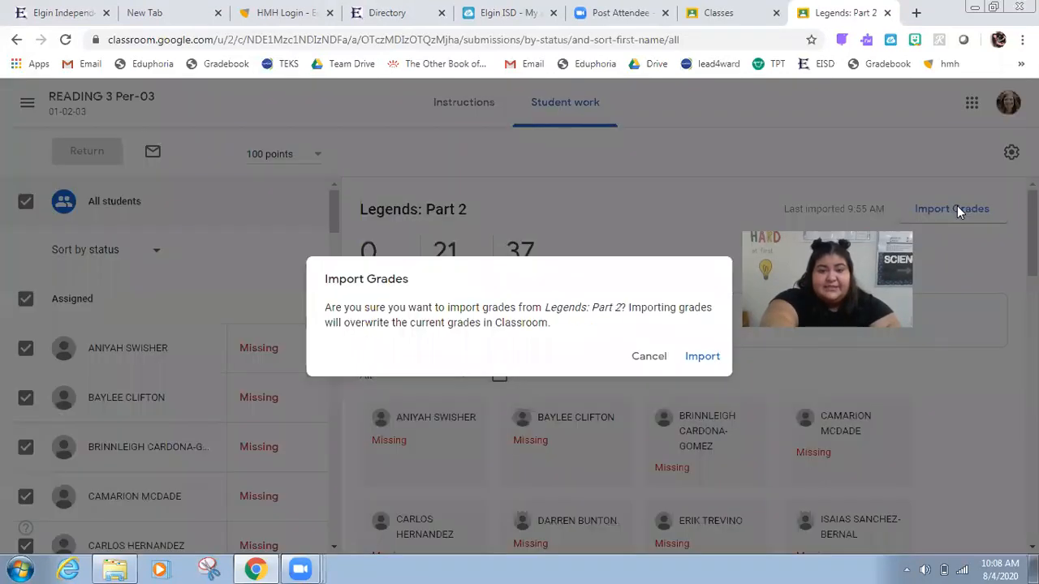
click(698, 357)
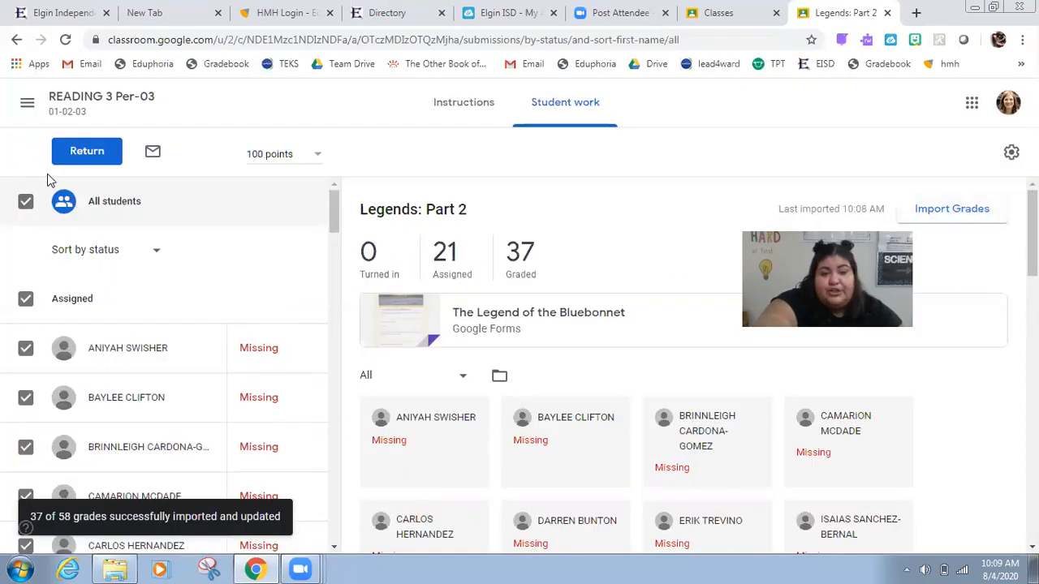
Step: Return the updated grades to the selected students
click(72, 157)
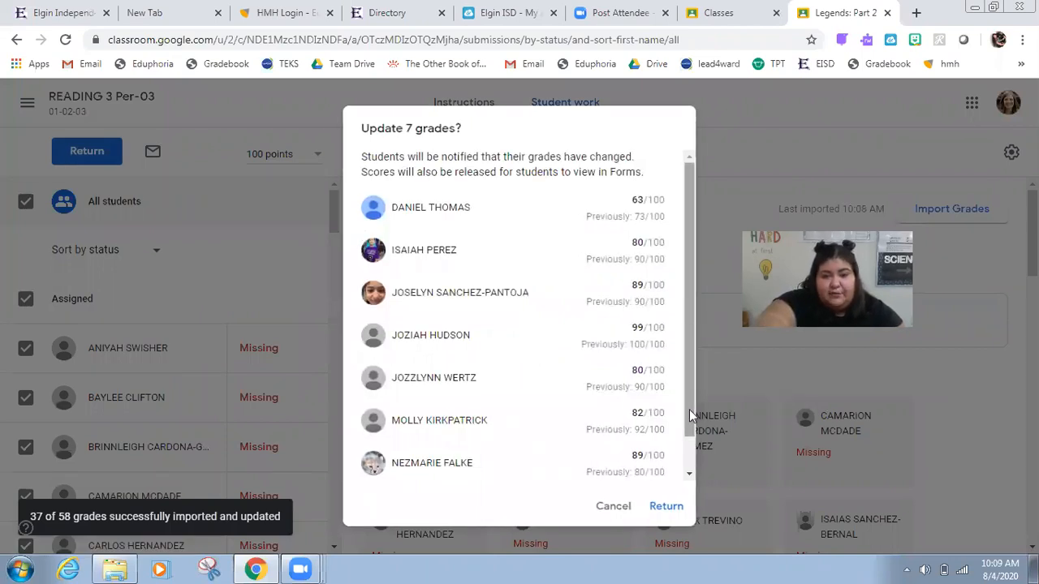
scroll(672, 487, down, 1)
click(665, 503)
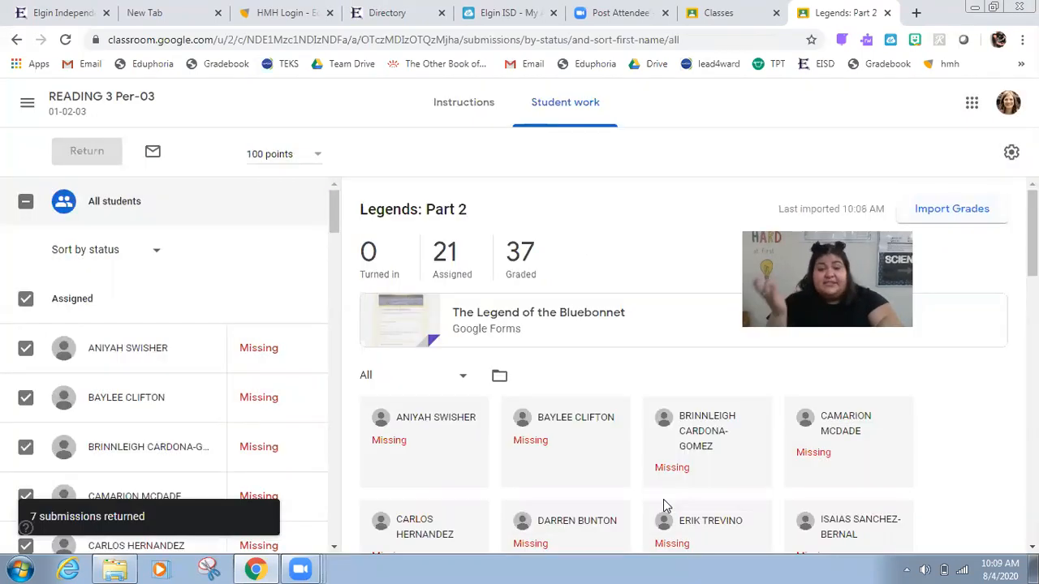
drag(331, 212, 336, 422)
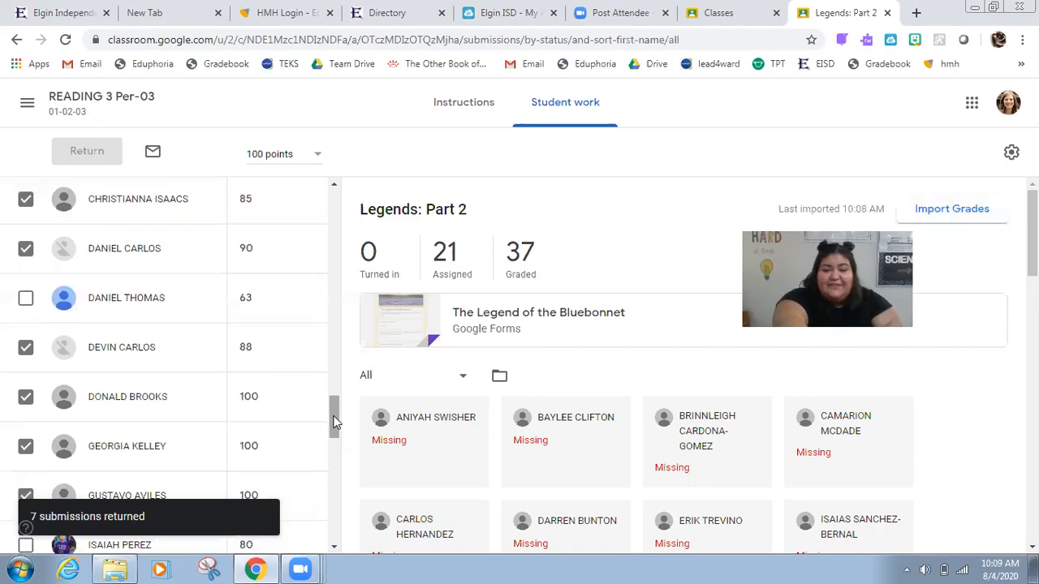